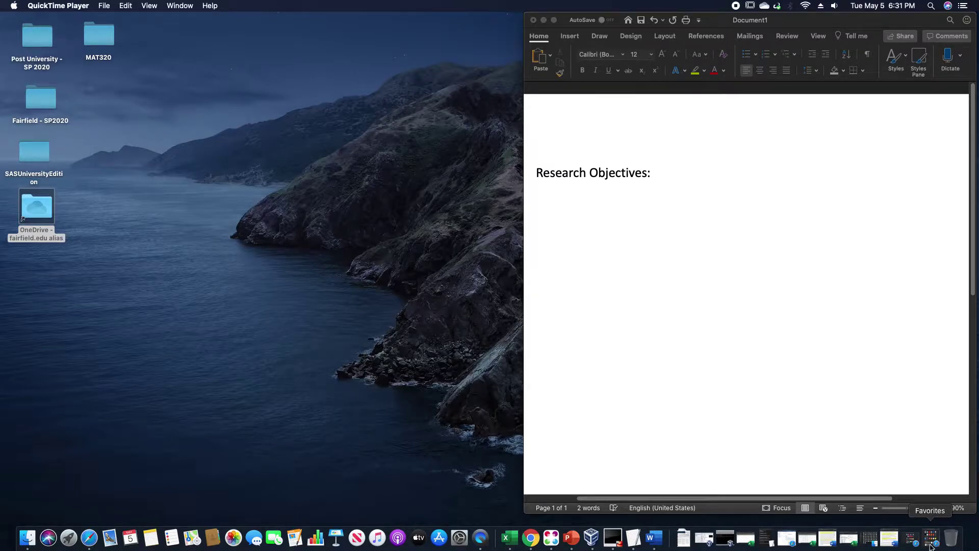
# Step: Restore the MA417 Final Project paper and then the SurveyS15 workbook from the Dock
pyautogui.click(889, 542)
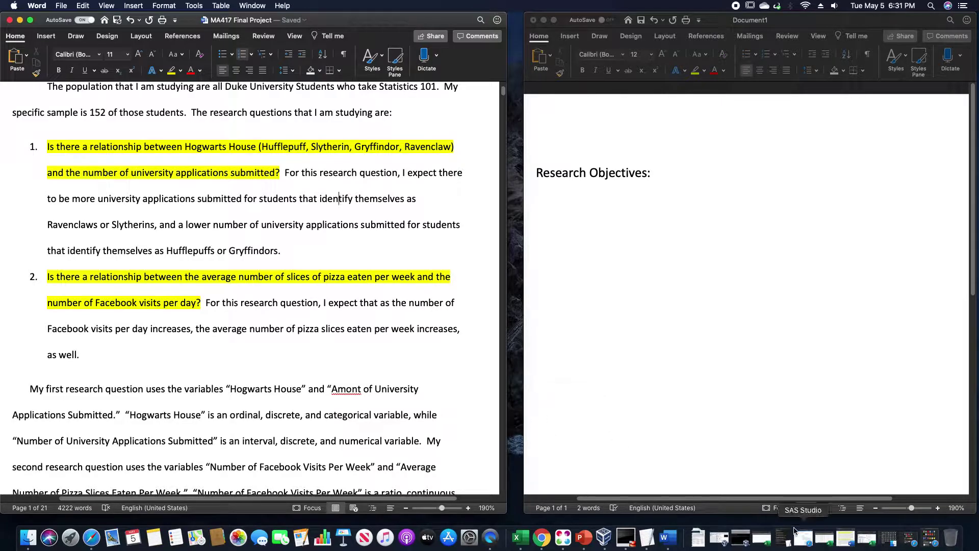
pyautogui.click(867, 539)
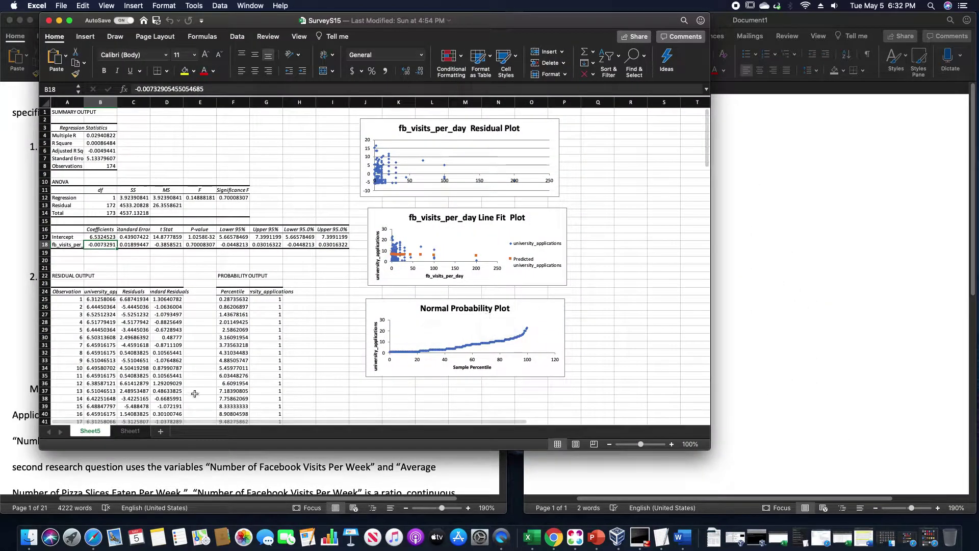
# Step: Check the raw survey data on Sheet1, close SurveyS15, and toggle the File menu
pyautogui.click(128, 431)
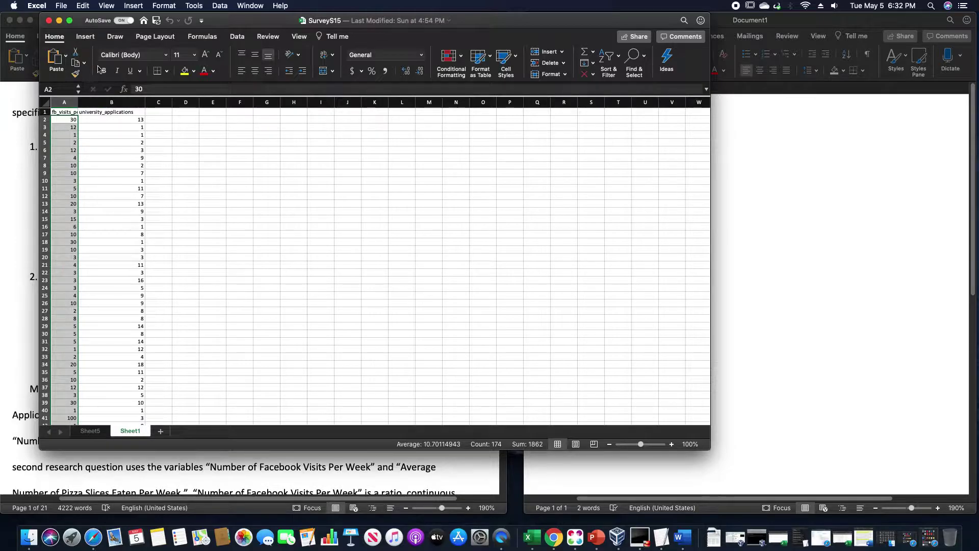
pyautogui.click(49, 24)
pyautogui.click(61, 5)
pyautogui.click(61, 6)
pyautogui.click(61, 6)
# Step: Return to the Research Objectives document and glance through the Downloads stack
pyautogui.moveTo(88, 47)
pyautogui.click(663, 262)
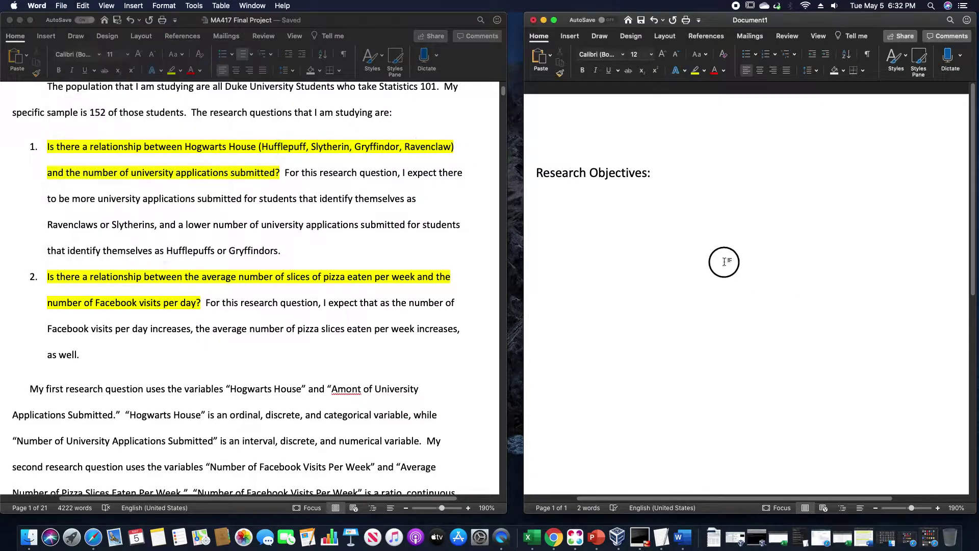
pyautogui.click(715, 538)
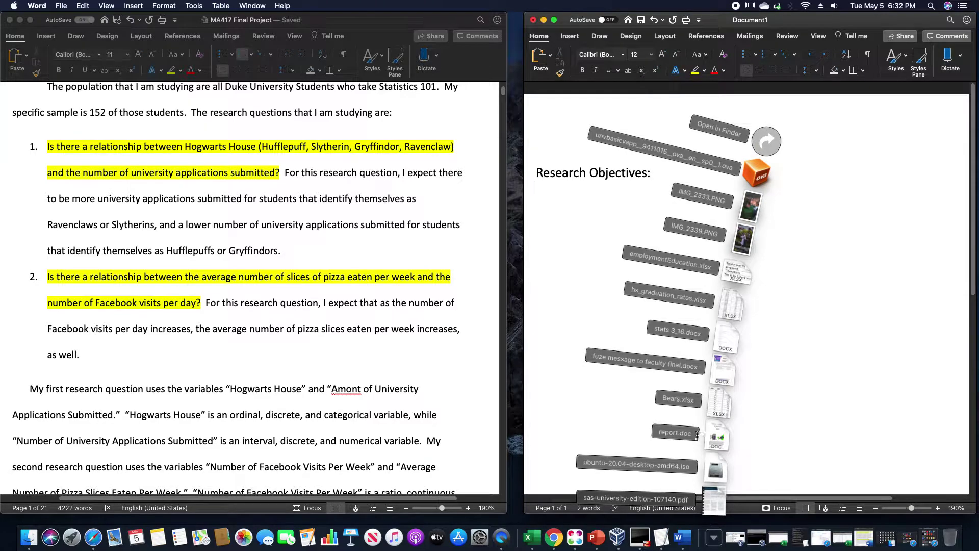
pyautogui.click(475, 365)
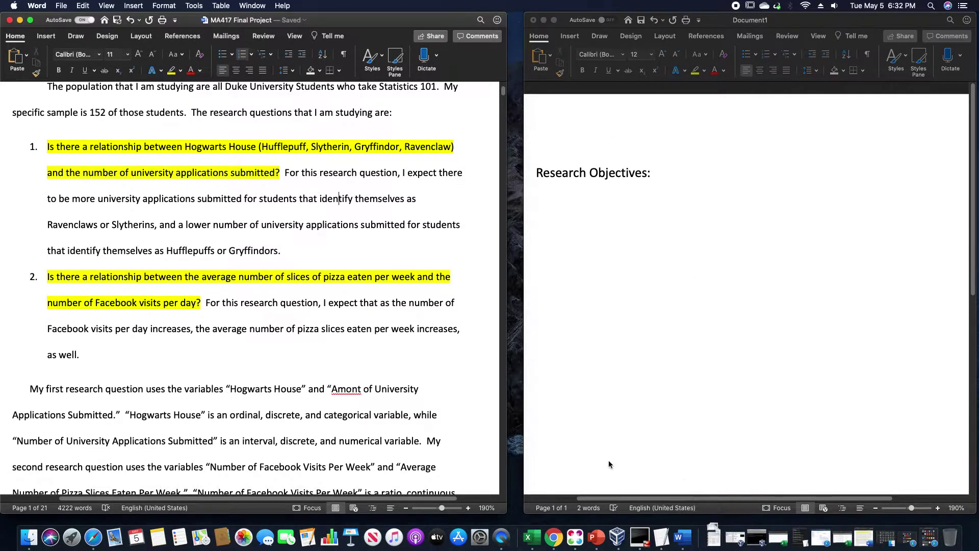
# Step: Download surveyS15.csv from its Safari data page and open the downloaded file
pyautogui.click(927, 539)
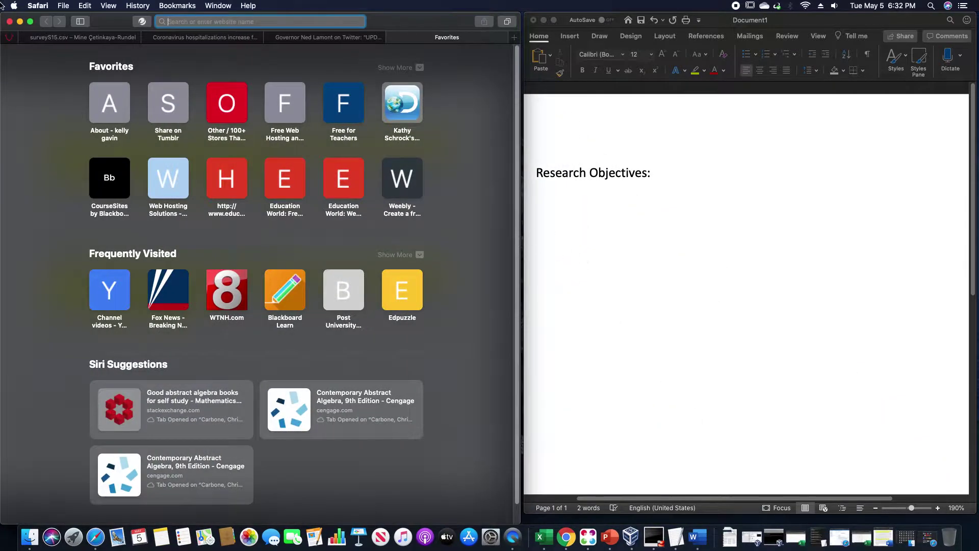
pyautogui.click(60, 41)
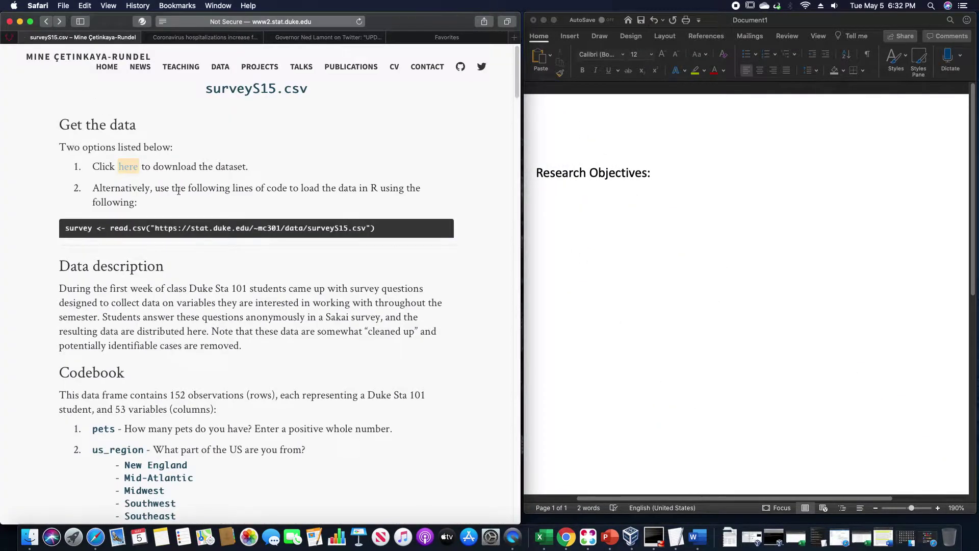
pyautogui.click(128, 166)
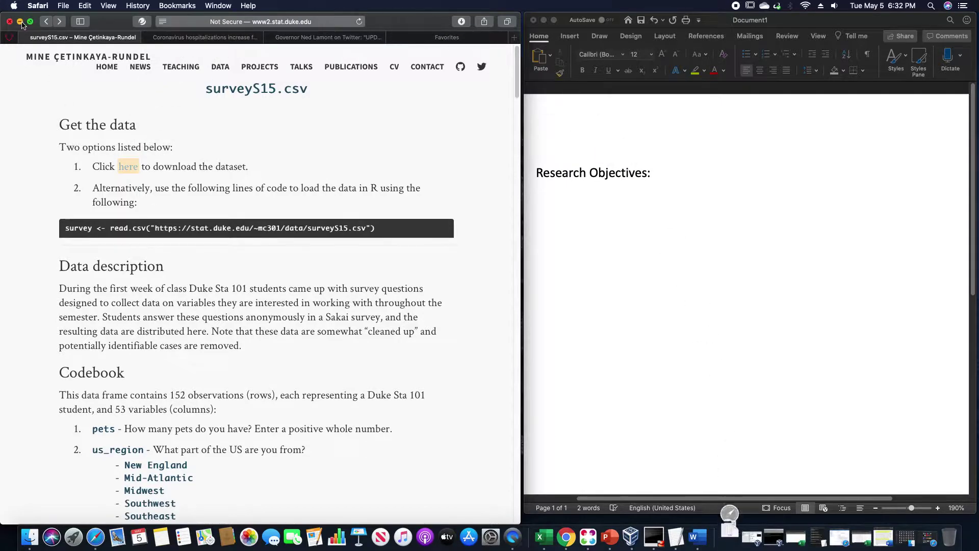
pyautogui.press('super+m')
pyautogui.click(713, 536)
pyautogui.click(714, 497)
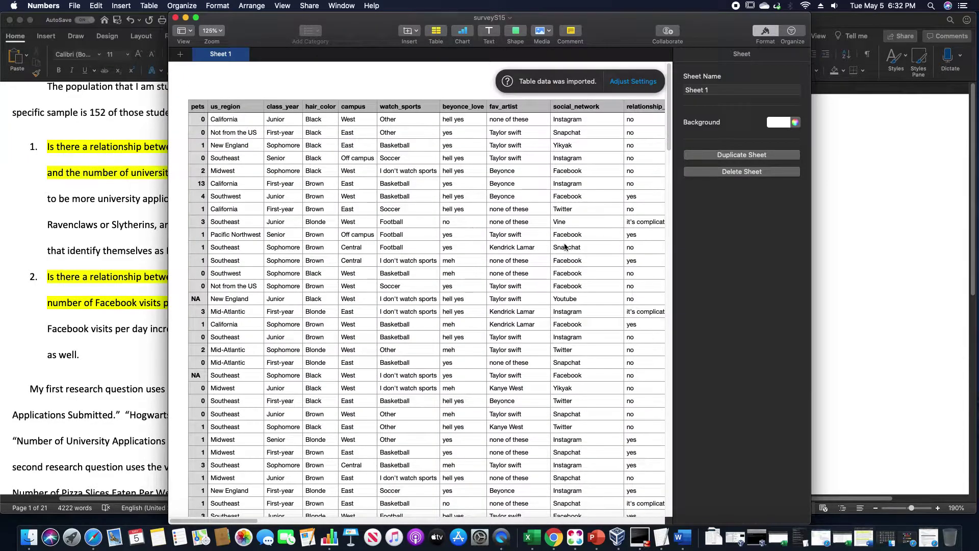
# Step: Tile the surveyS15 spreadsheet on the right half of the screen, beside a widened paper
pyautogui.click(186, 18)
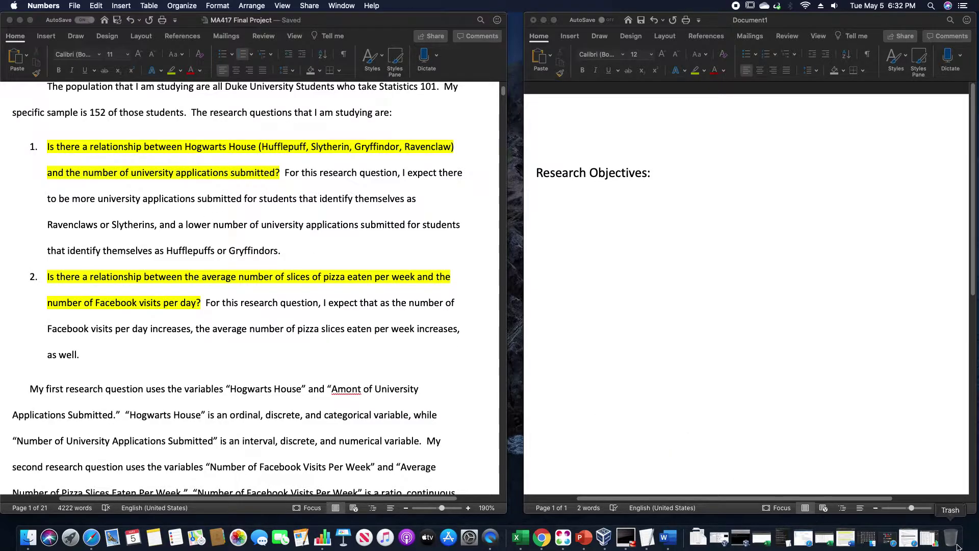
pyautogui.click(929, 538)
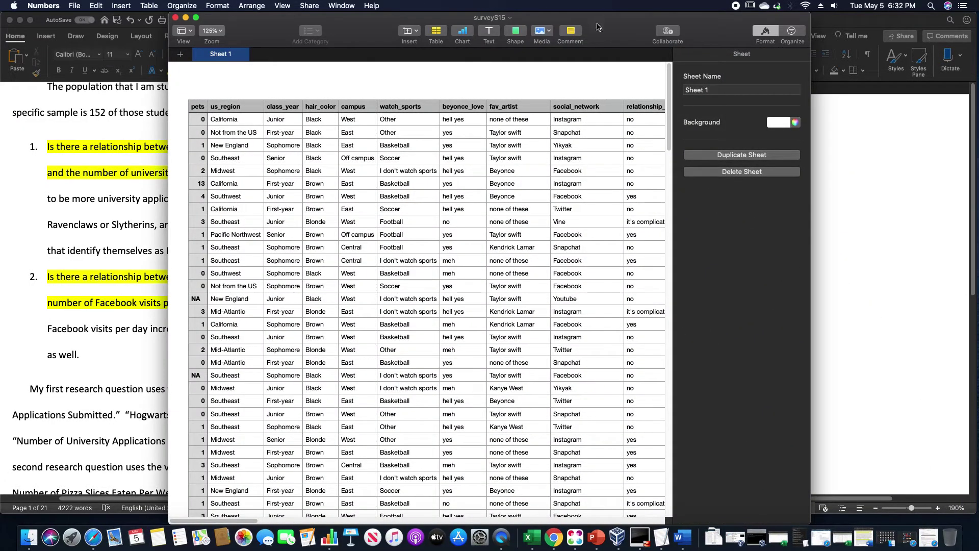
pyautogui.hotkey('ctrl', 'alt', 'Right')
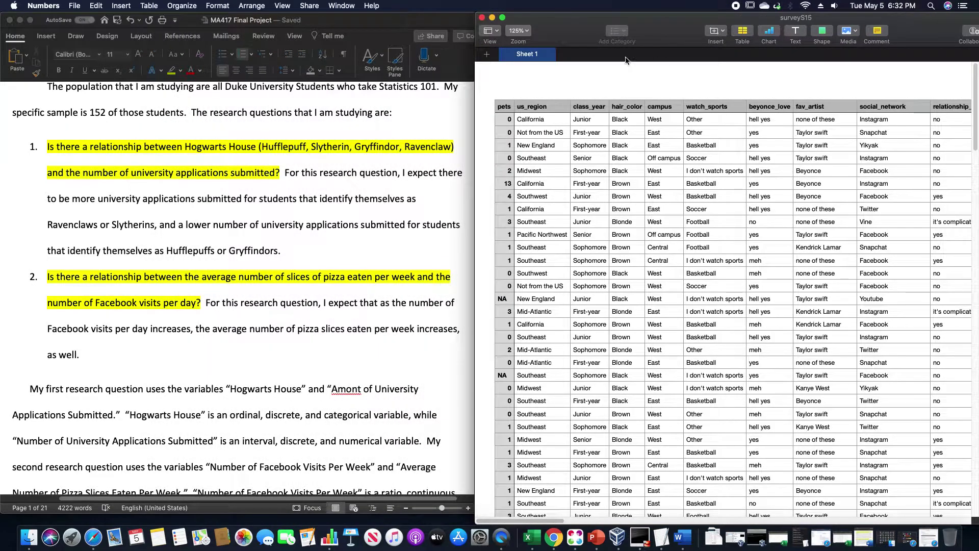
pyautogui.moveTo(485, 72); pyautogui.dragTo(518, 74)
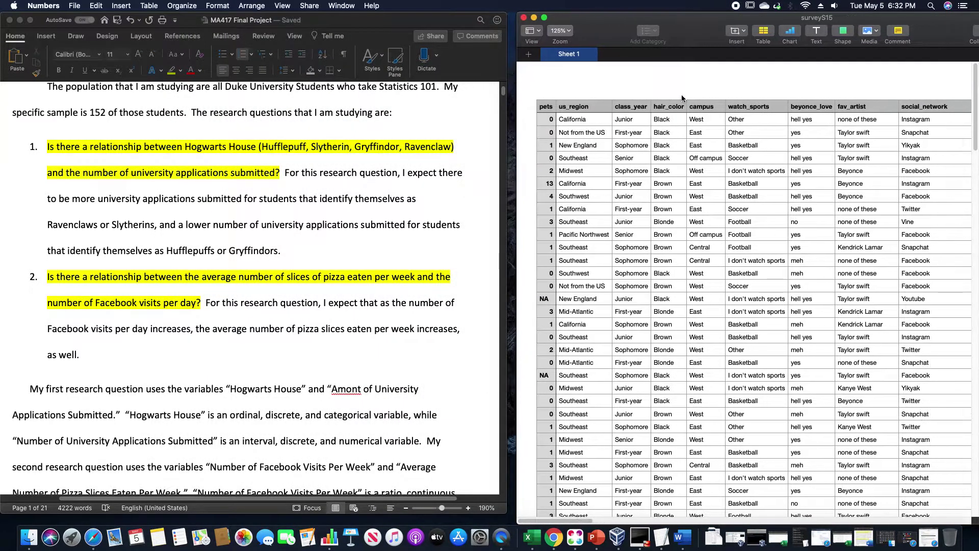
# Step: Scroll through the surveyS15 table rows and select the Instagram answer
pyautogui.scroll(-4, 786, 222)
pyautogui.scroll(-10, 815, 220)
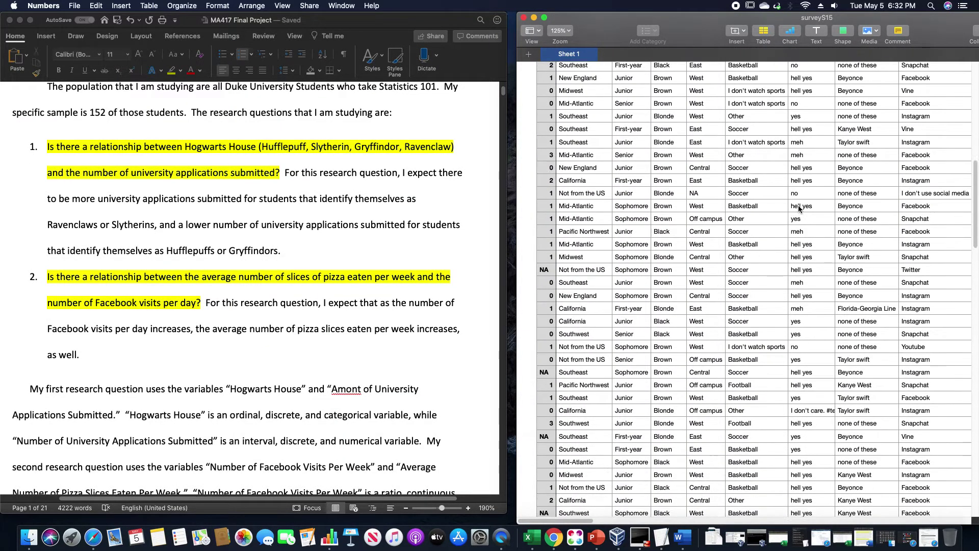
pyautogui.scroll(-10, 798, 207)
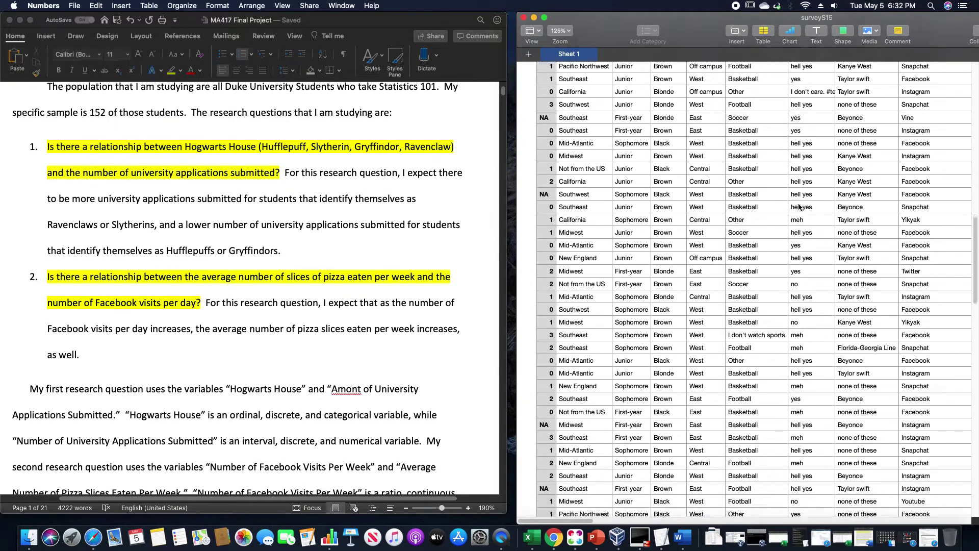
pyautogui.scroll(-10, 798, 204)
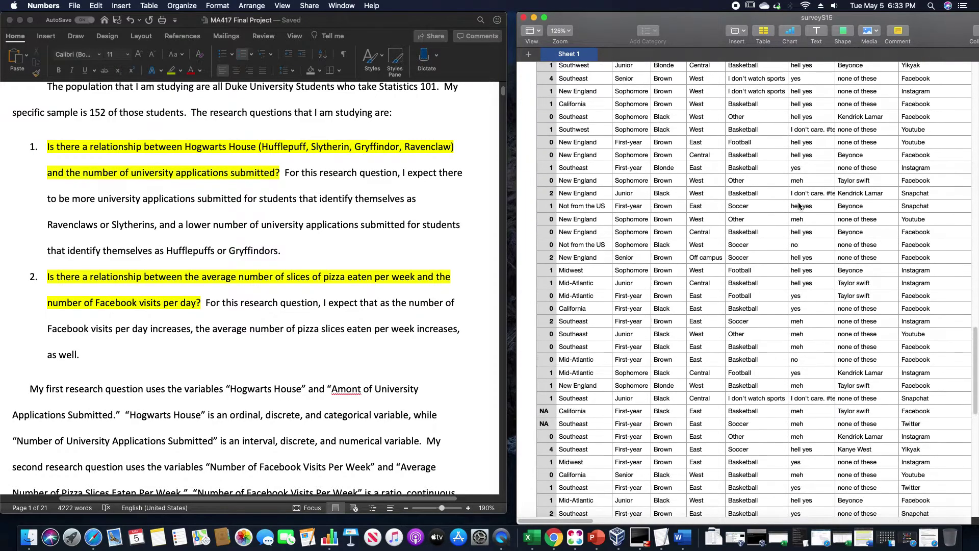
pyautogui.scroll(5, 797, 148)
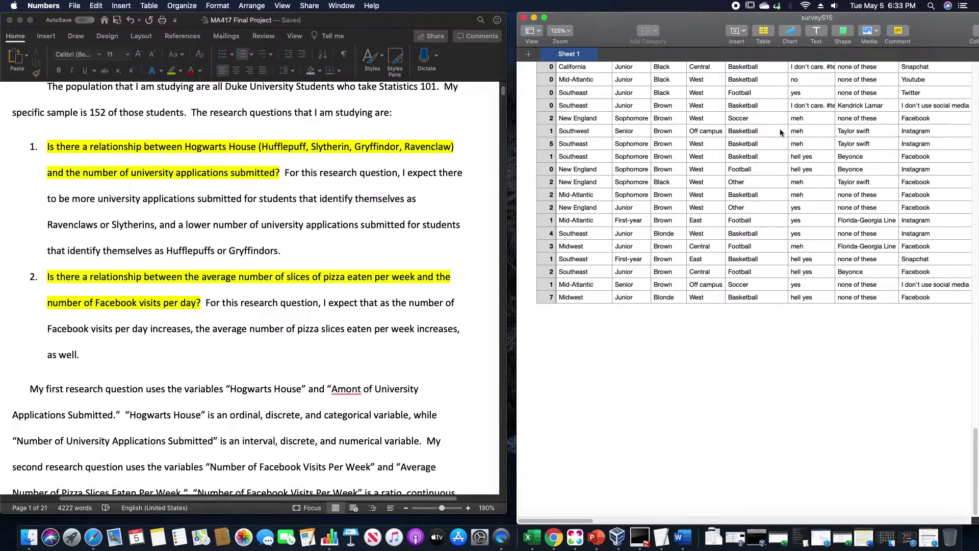
pyautogui.scroll(10, 755, 128)
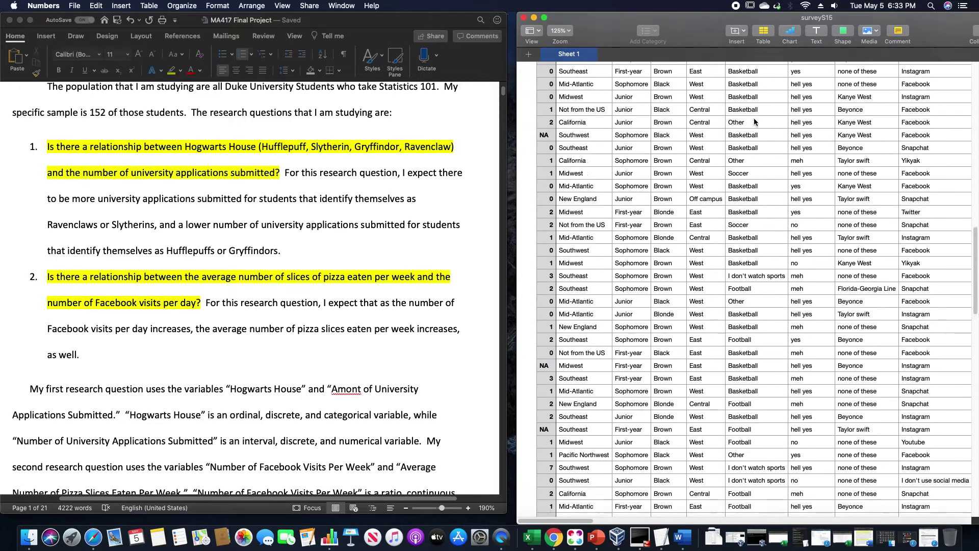
pyautogui.scroll(3, 776, 118)
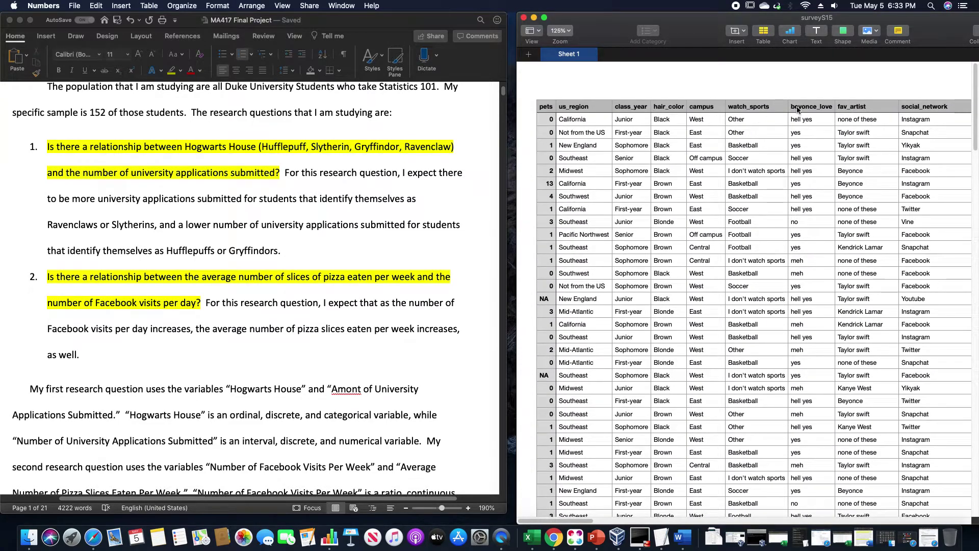
pyautogui.click(927, 120)
pyautogui.hscroll(1, 913, 108)
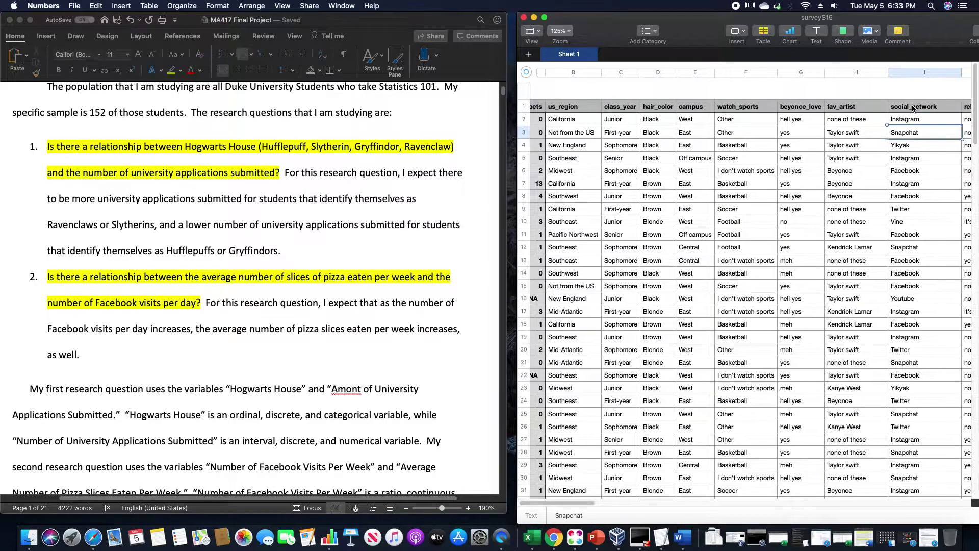
# Step: Move right across the survey columns and select the hogwarts_house header cell (AZ1)
pyautogui.press('Down')
pyautogui.press('Down')
pyautogui.press('Right')
pyautogui.press('Right')
pyautogui.press('Right')
pyautogui.press('Right')
pyautogui.press('Right')
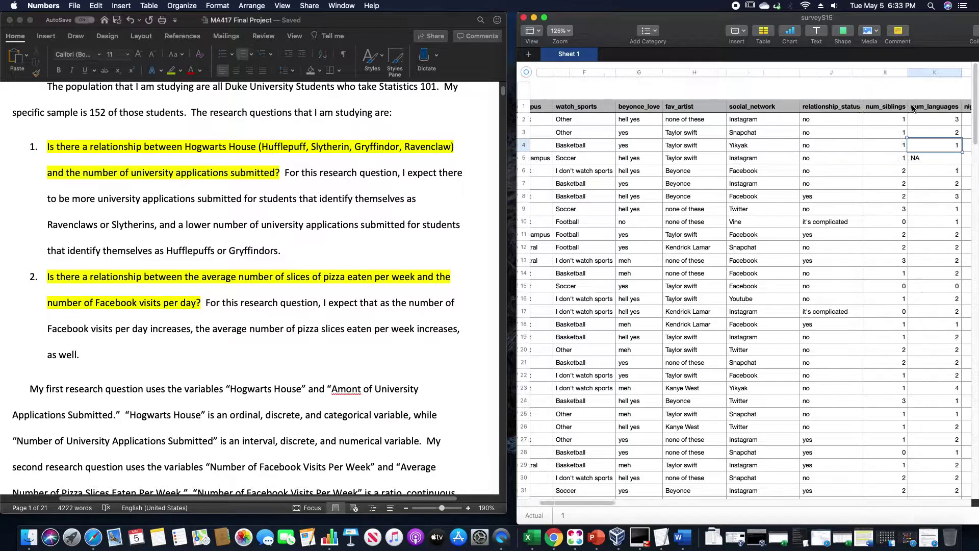
pyautogui.press('Right')
pyautogui.press('Right')
pyautogui.press('Right')
pyautogui.press('Right')
pyautogui.press('Right')
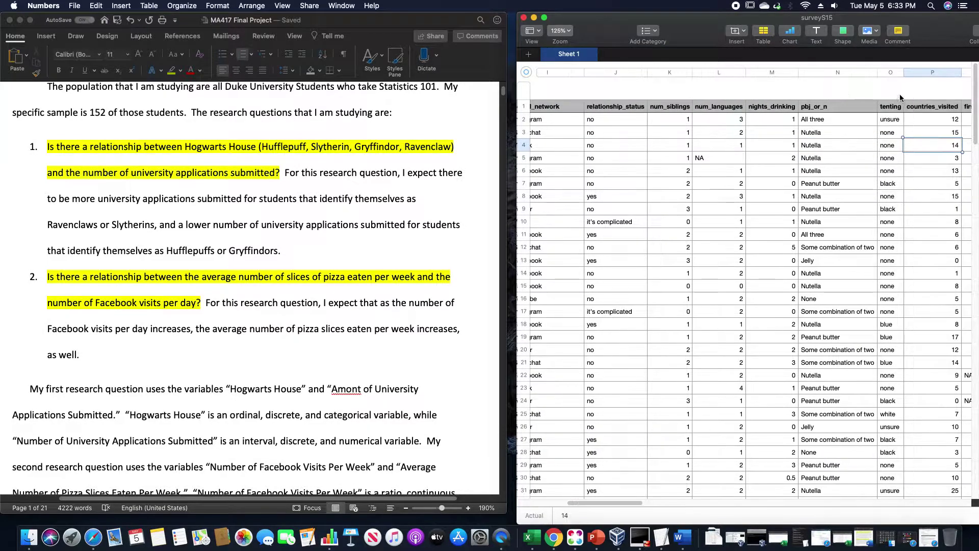
pyautogui.press('Right')
pyautogui.press('Right')
pyautogui.press('Right')
pyautogui.press('Right')
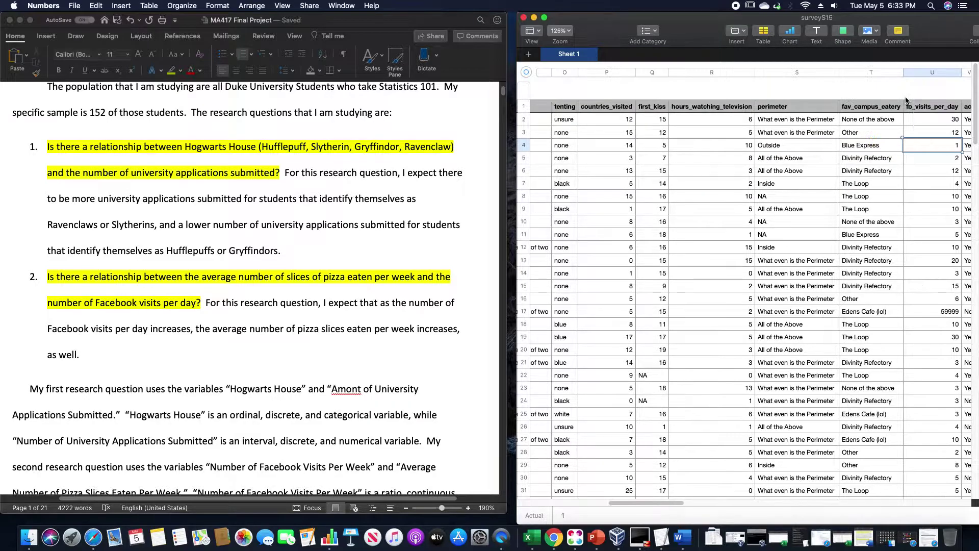
pyautogui.press('Right')
pyautogui.press('Right')
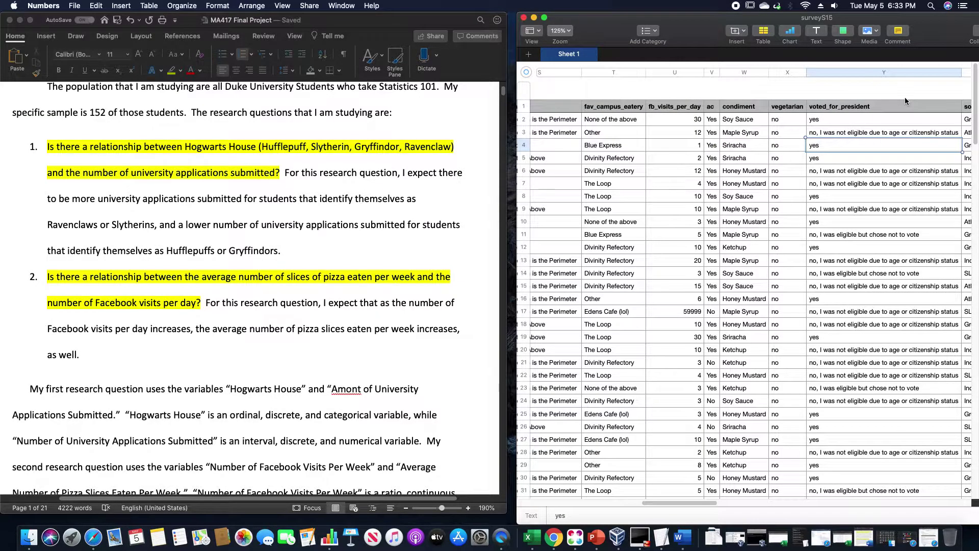
pyautogui.press('Right')
pyautogui.press('Right')
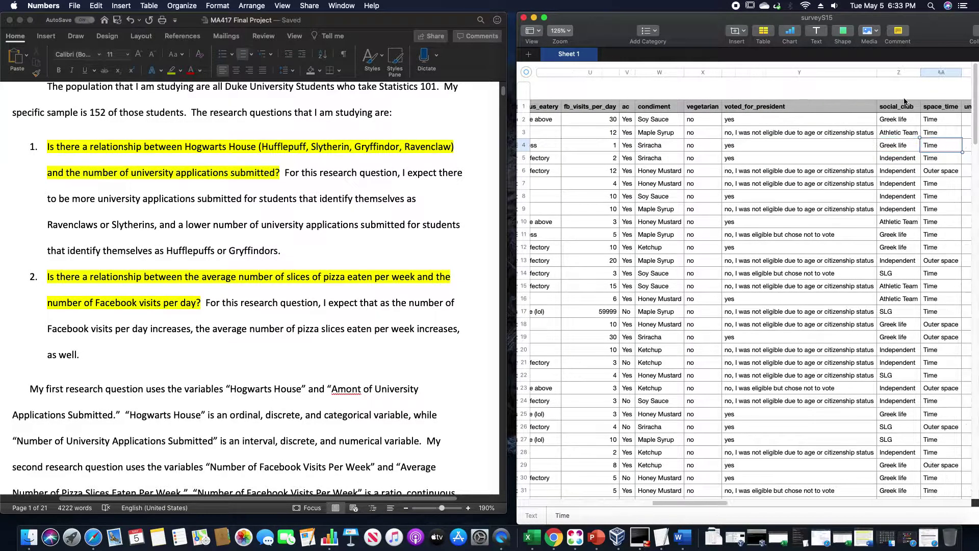
pyautogui.press('Right')
pyautogui.press('Right')
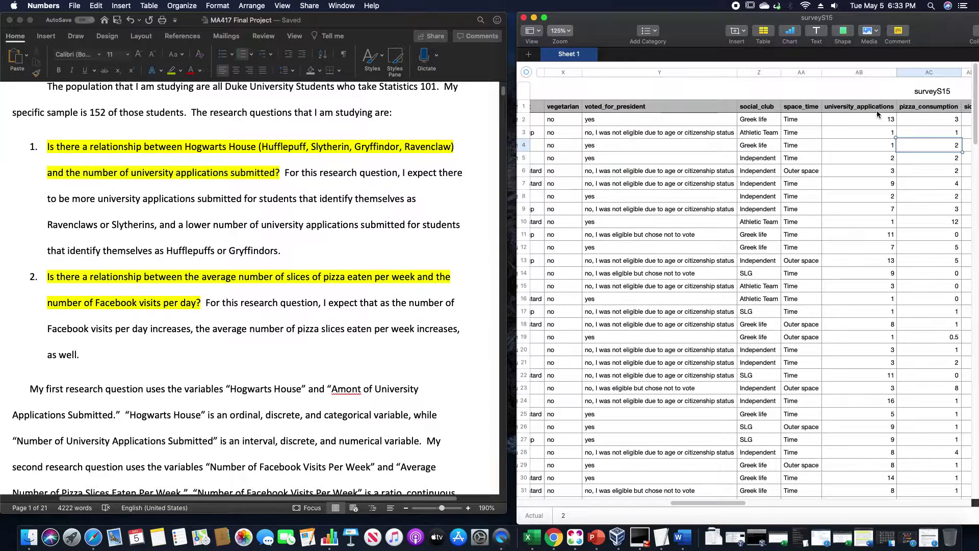
pyautogui.press('Up')
pyautogui.press('Up')
pyautogui.press('Up')
pyautogui.press('Right')
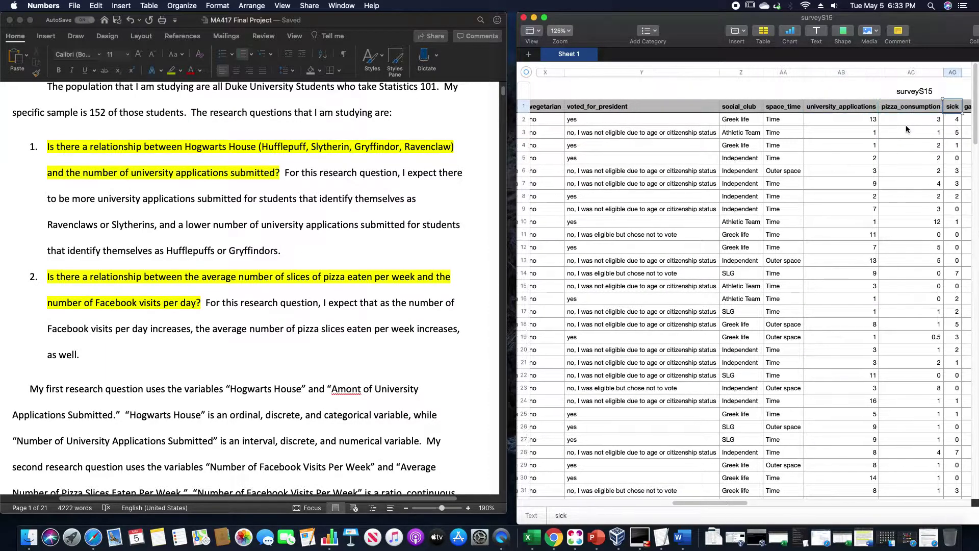
pyautogui.press('Right')
pyautogui.press('Right')
pyautogui.press('Right')
pyautogui.press('Right')
pyautogui.press('Right')
pyautogui.press('Right')
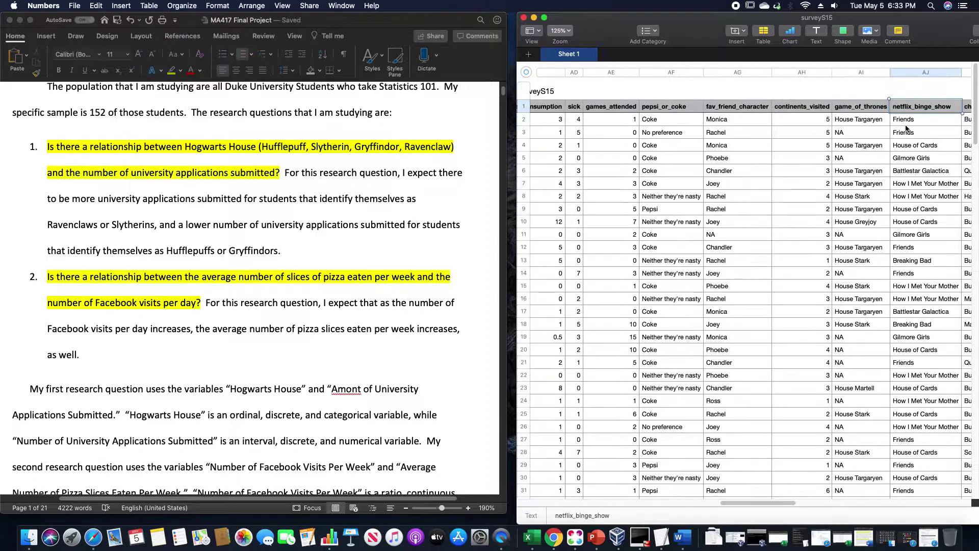
pyautogui.press('Right')
pyautogui.press('Right')
pyautogui.press('Right')
pyautogui.press('Right')
pyautogui.press('Right')
pyautogui.press('Right')
pyautogui.press('Right')
pyautogui.press('Right')
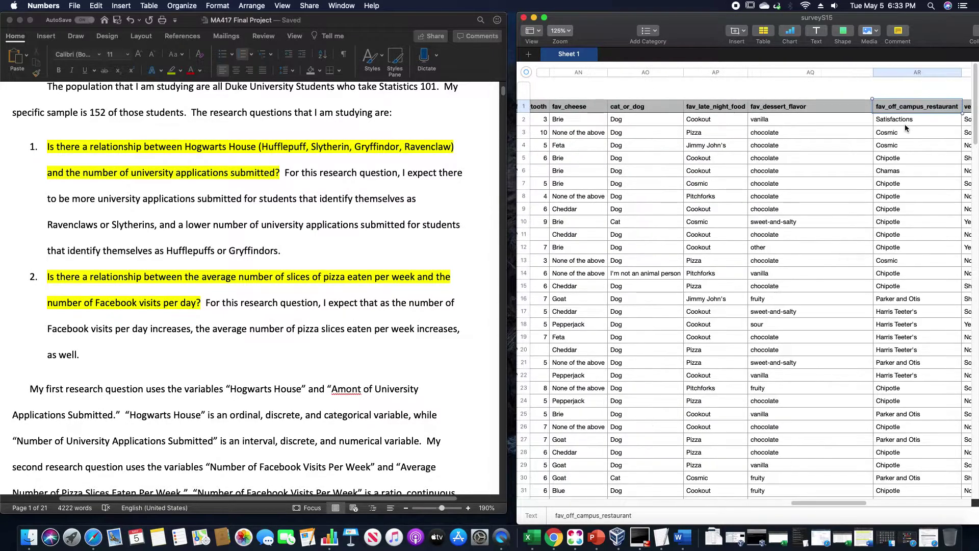
pyautogui.press('Right')
pyautogui.press('Right')
pyautogui.press('Right')
pyautogui.press('Right')
pyautogui.press('Right')
pyautogui.press('Right')
pyautogui.press('Right')
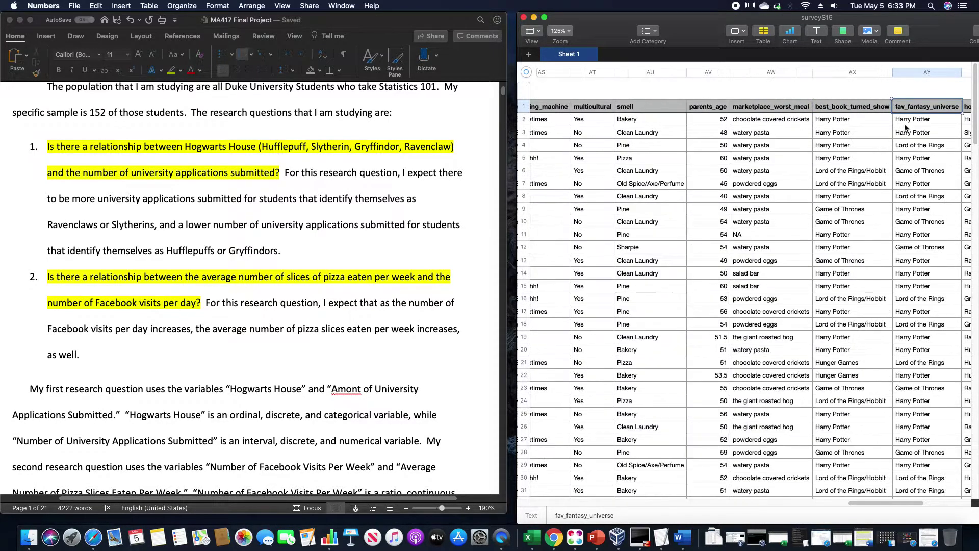
pyautogui.hscroll(3, 906, 127)
pyautogui.click(860, 112)
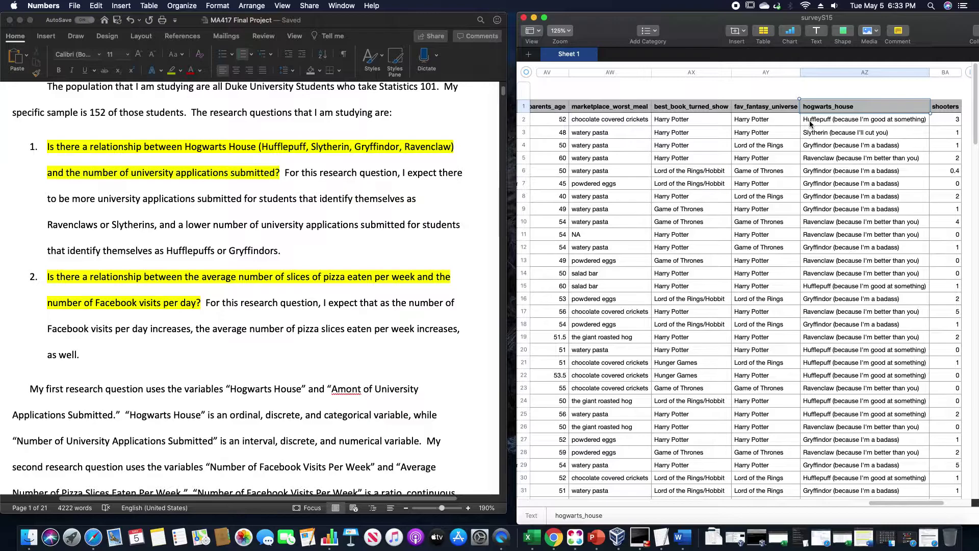
# Step: Select the full text of research question 1 in the MA417 report
pyautogui.click(371, 202)
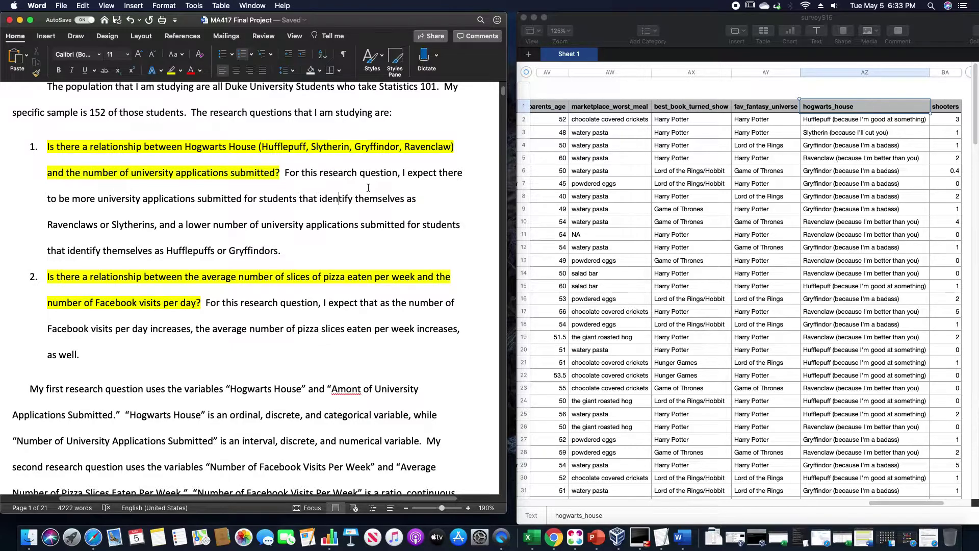
pyautogui.click(327, 146)
pyautogui.click(439, 147)
pyautogui.moveTo(98, 174); pyautogui.dragTo(168, 172)
pyautogui.click(275, 176)
pyautogui.click(169, 172)
pyautogui.keyDown('super'); pyautogui.click(155, 152); pyautogui.keyUp('super')
pyautogui.click(211, 172)
pyautogui.click(534, 17)
pyautogui.keyDown('super'); pyautogui.click(92, 148); pyautogui.keyUp('super')
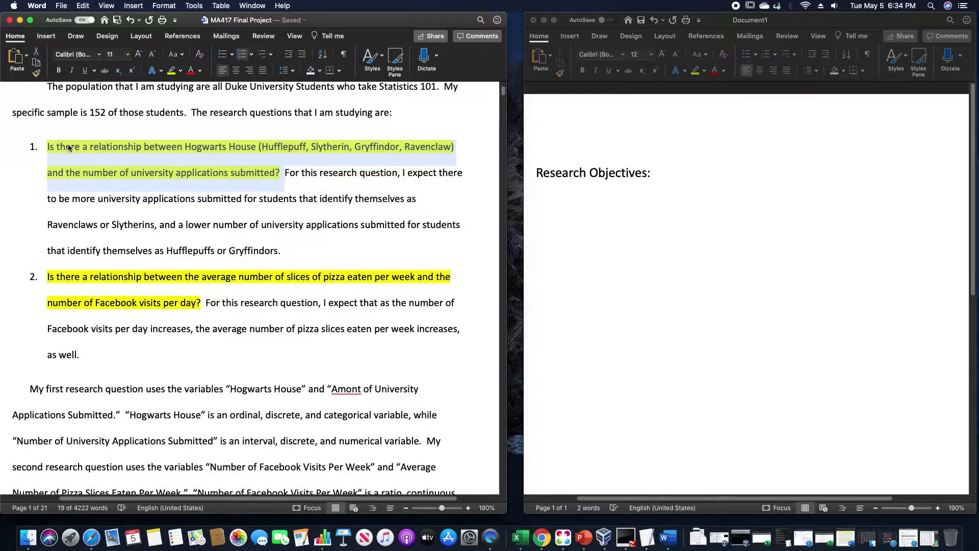
# Step: Paste question 1 below 'Research Objectives:' in Document1 and label it ANOVA
pyautogui.click(606, 225)
pyautogui.press('super+v')
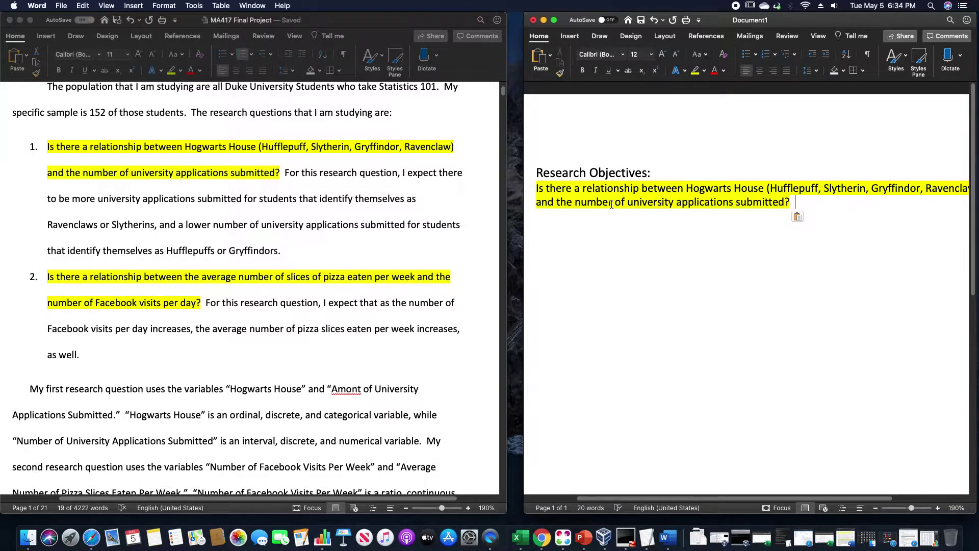
pyautogui.write('ANOVA')
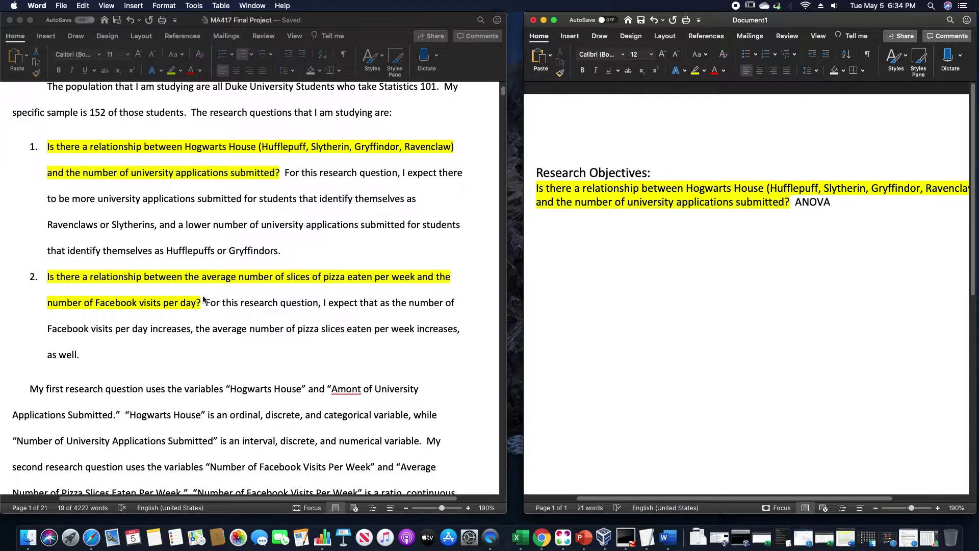
pyautogui.click(179, 296)
pyautogui.click(85, 280)
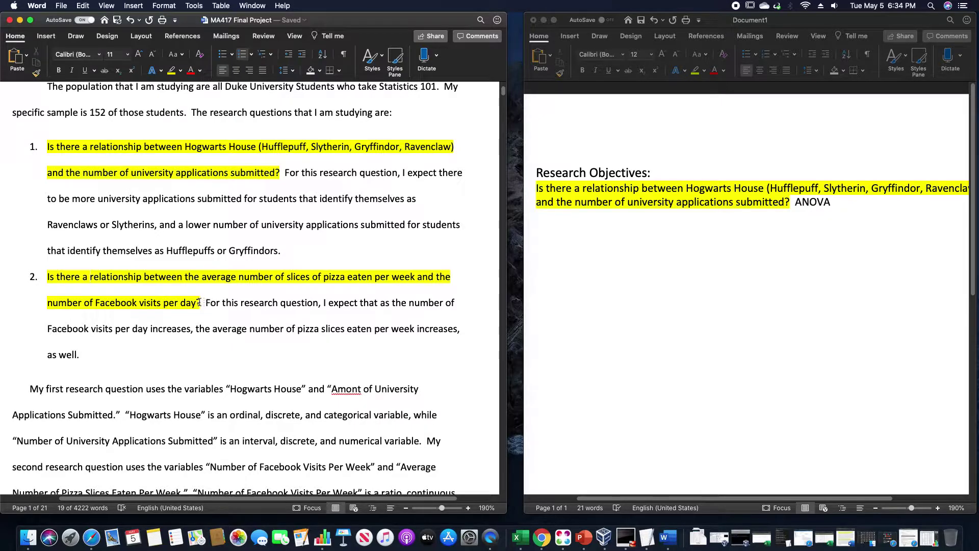
# Step: Copy the pizza-slices and Facebook-visits question 2 and paste it below the ANOVA line
pyautogui.moveTo(199, 303); pyautogui.dragTo(49, 279)
pyautogui.rightClick(69, 282)
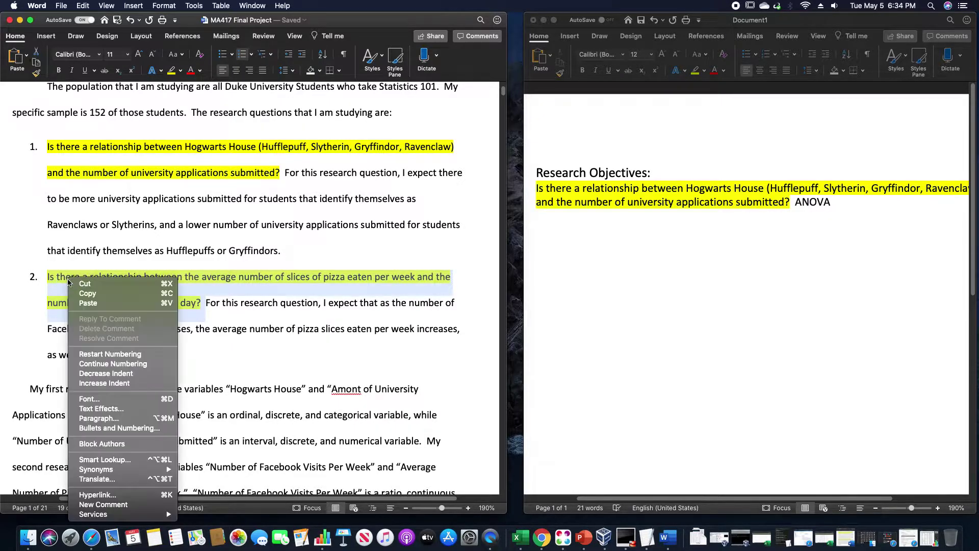
pyautogui.click(86, 293)
pyautogui.click(623, 287)
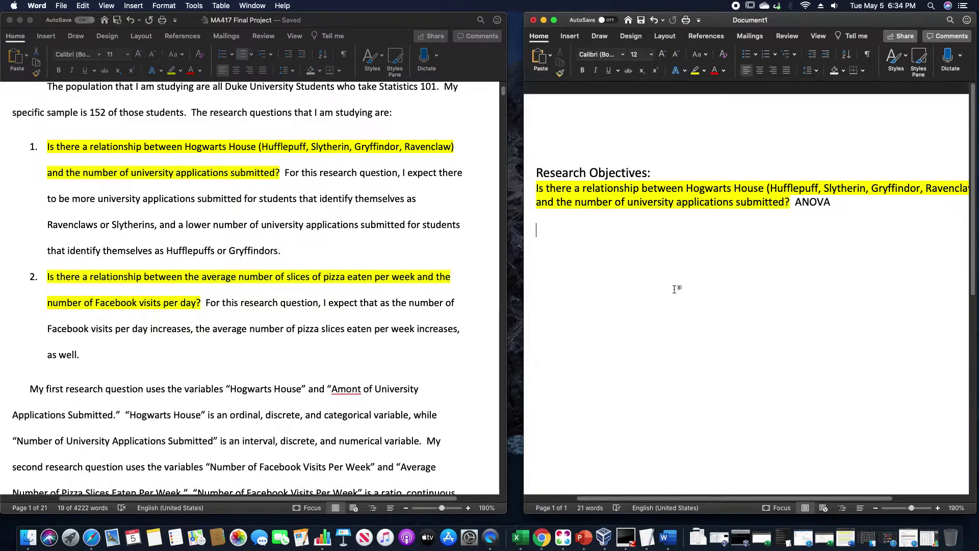
pyautogui.press('super+v')
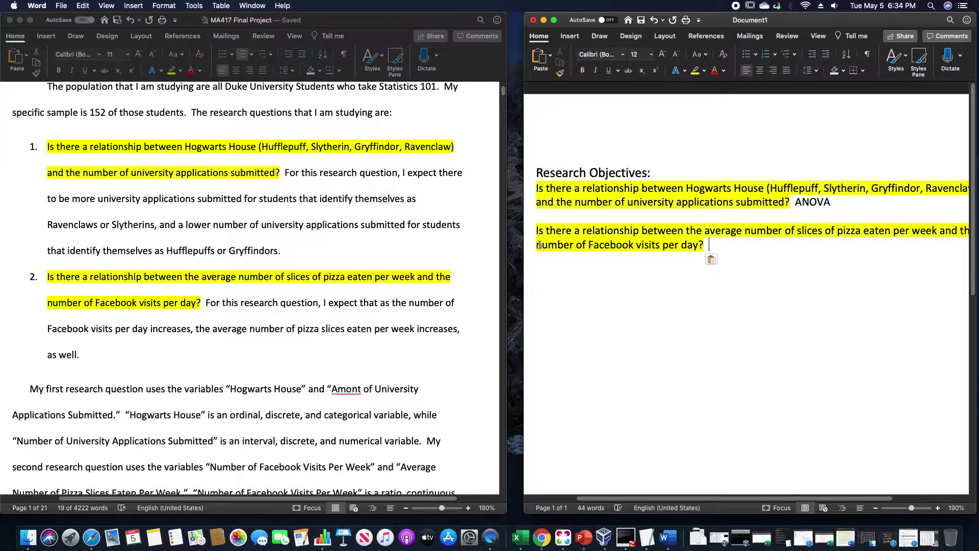
pyautogui.keyDown('super'); pyautogui.click(411, 290); pyautogui.keyUp('super')
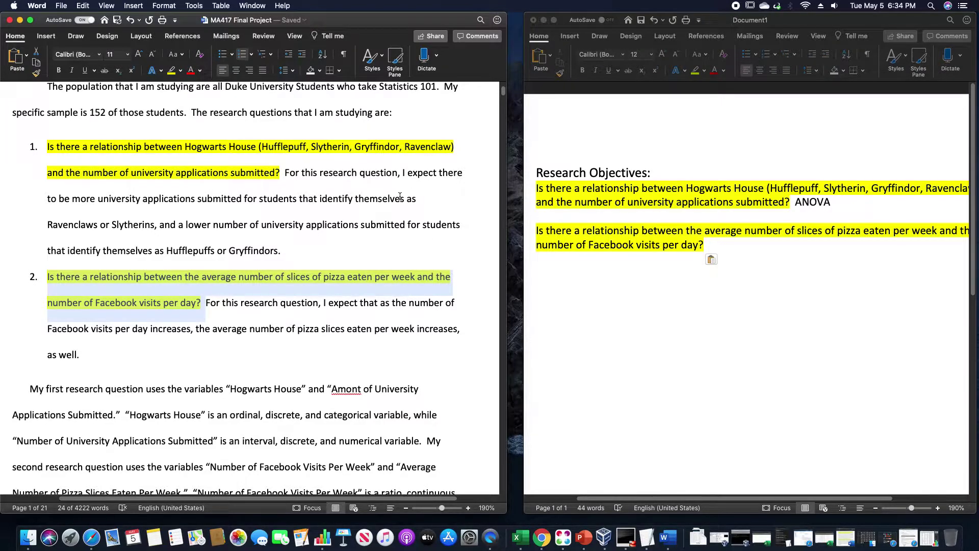
# Step: Find question 2's planned test in the report and label it Linear Regression in Document1
pyautogui.moveTo(503, 90); pyautogui.dragTo(500, 133)
pyautogui.scroll(-2, 422, 181)
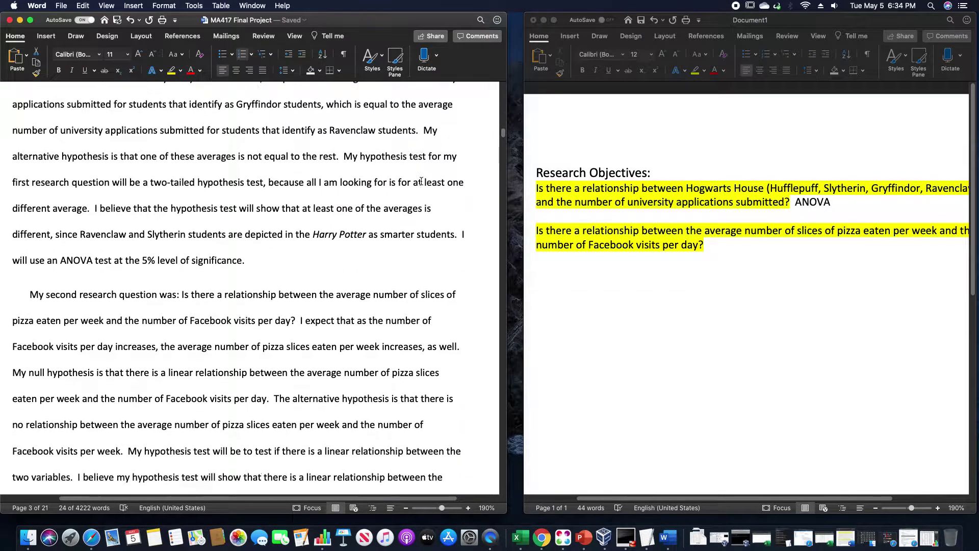
pyautogui.scroll(-1, 406, 195)
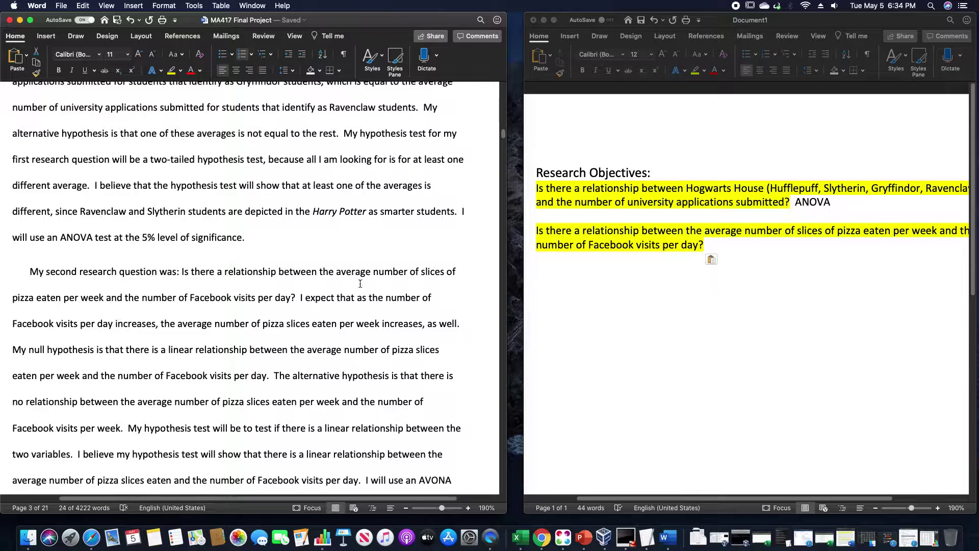
pyautogui.scroll(-1, 306, 450)
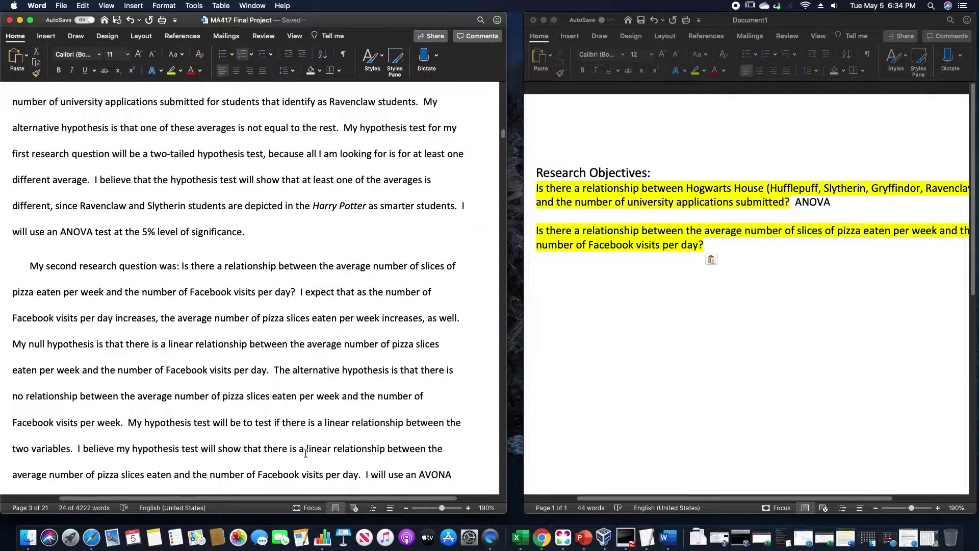
pyautogui.scroll(-4, 306, 453)
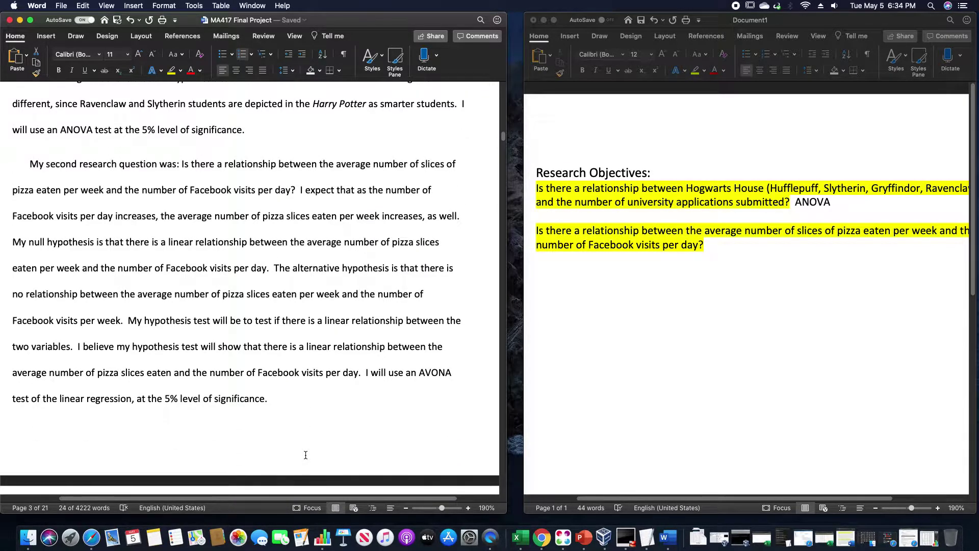
pyautogui.scroll(-2, 306, 455)
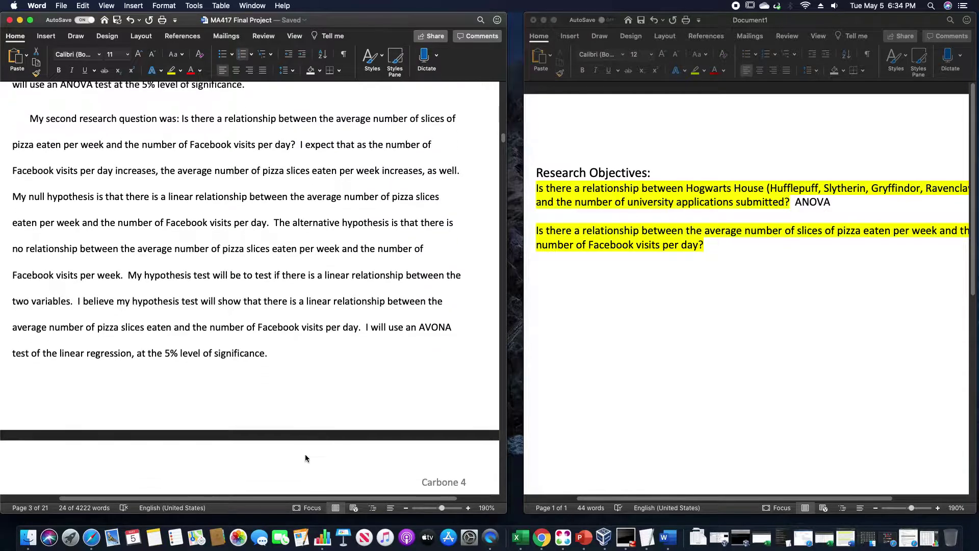
pyautogui.scroll(-6, 305, 457)
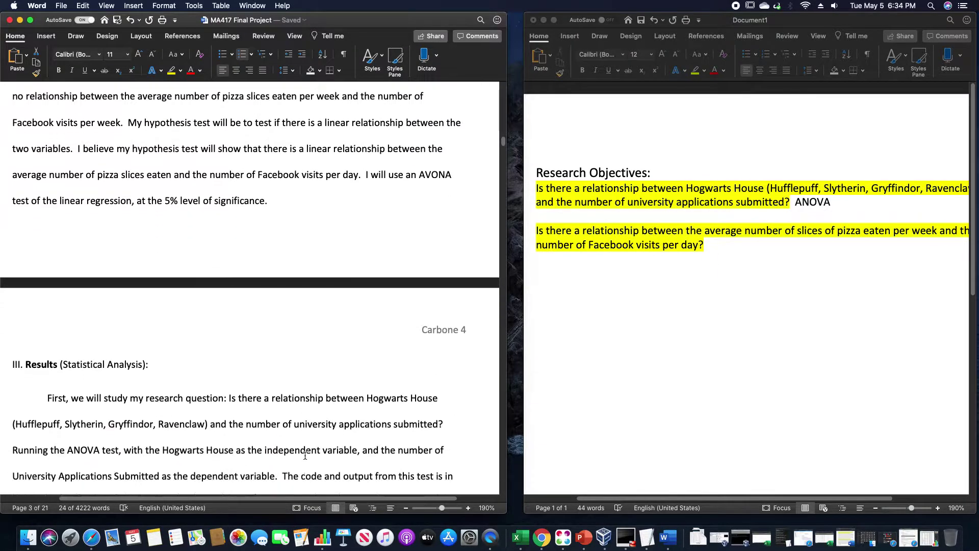
pyautogui.scroll(-1, 305, 456)
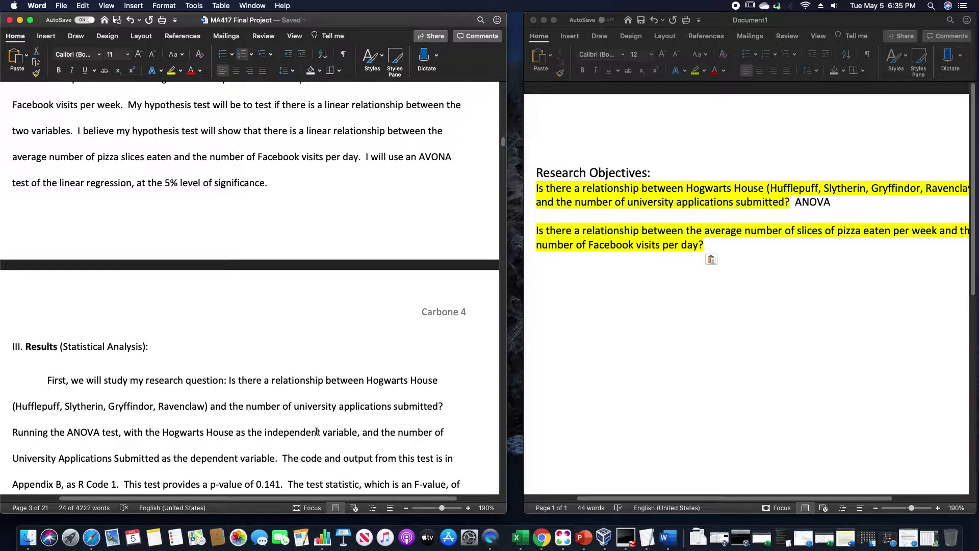
pyautogui.click(669, 325)
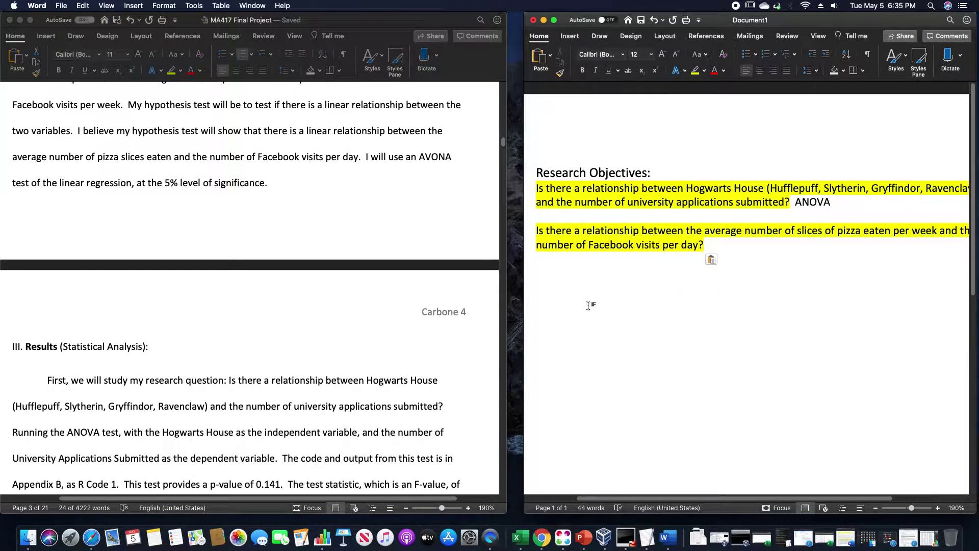
pyautogui.write('Linear Regression')
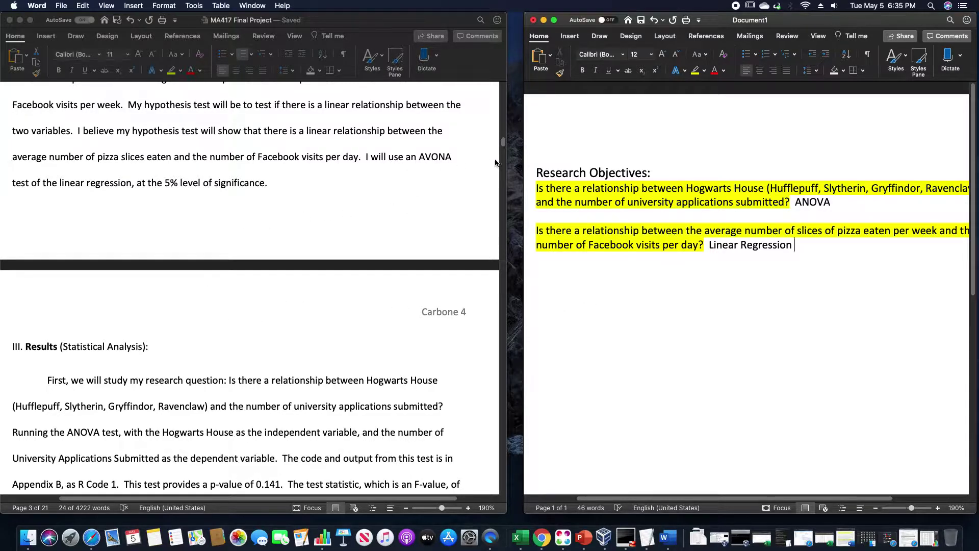
pyautogui.moveTo(502, 143); pyautogui.dragTo(502, 92)
pyautogui.click(927, 540)
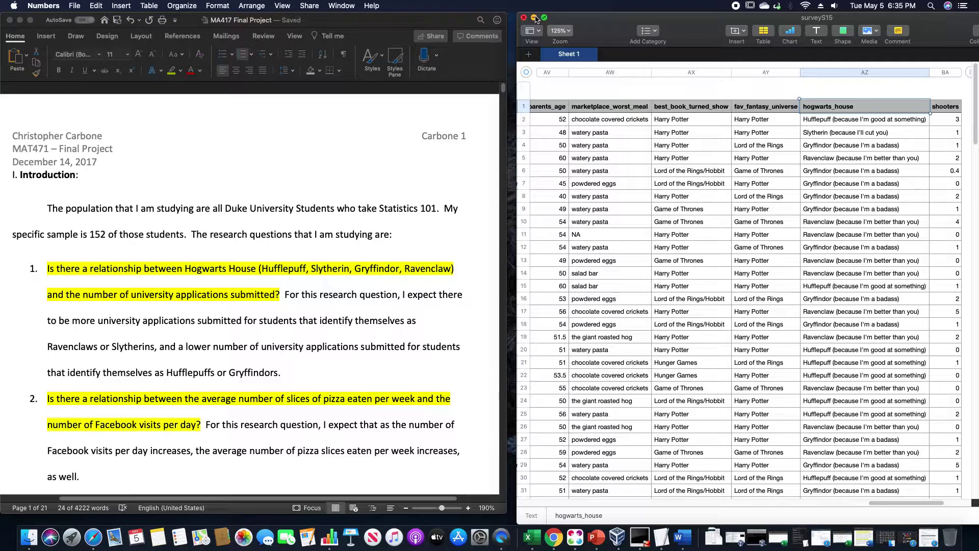
pyautogui.click(535, 18)
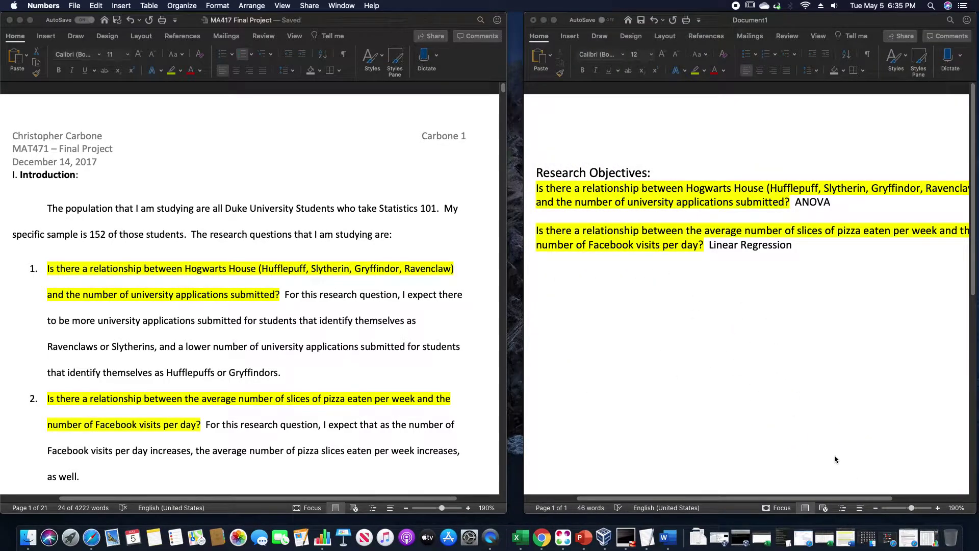
pyautogui.click(831, 452)
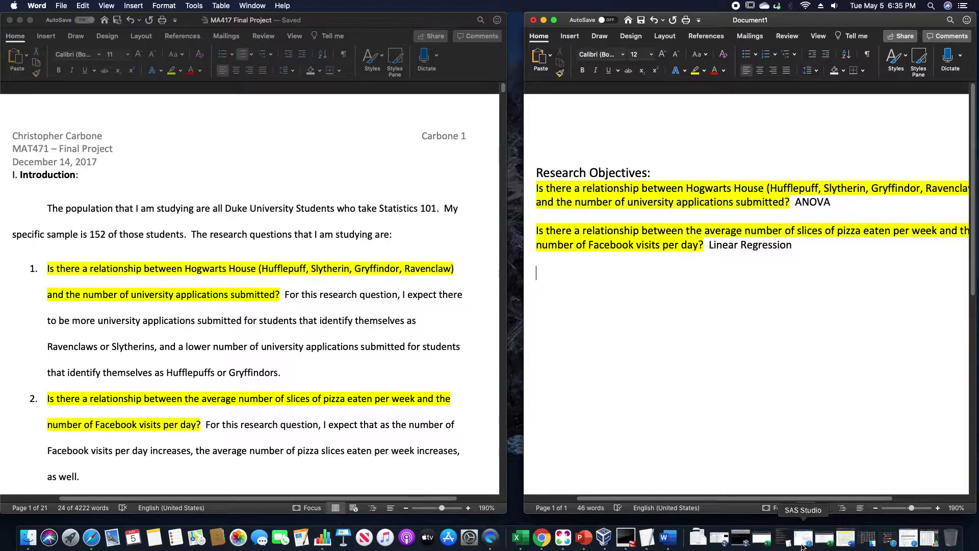
# Step: Restore the Project report and then the MathPlacement workbook from the Dock
pyautogui.click(851, 540)
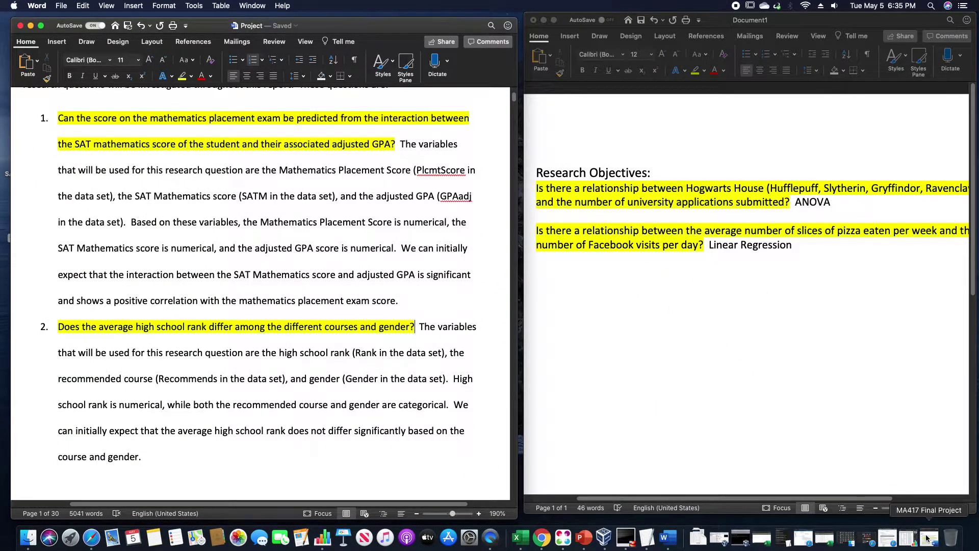
pyautogui.click(837, 546)
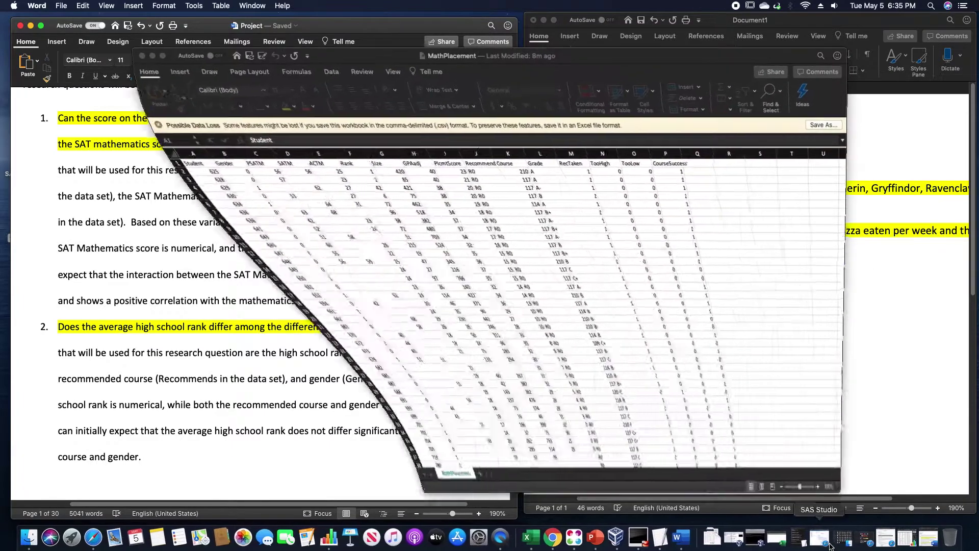
pyautogui.click(439, 319)
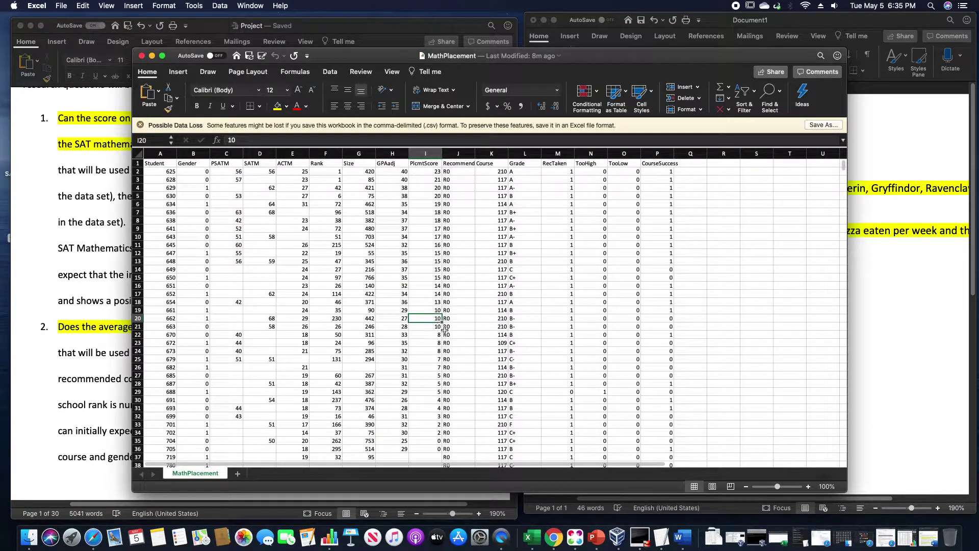
pyautogui.click(558, 343)
pyautogui.scroll(-12, 561, 327)
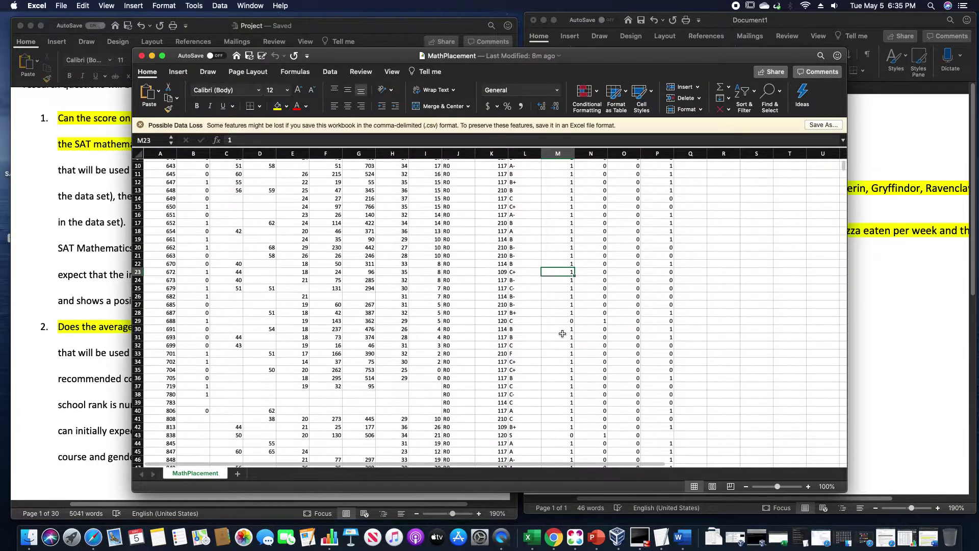
pyautogui.scroll(-15, 560, 336)
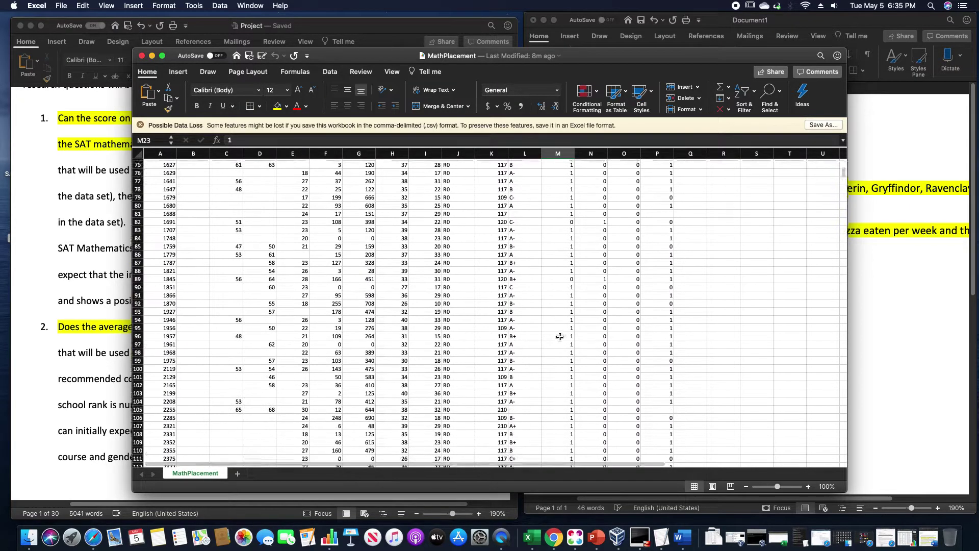
pyautogui.click(262, 318)
pyautogui.click(275, 338)
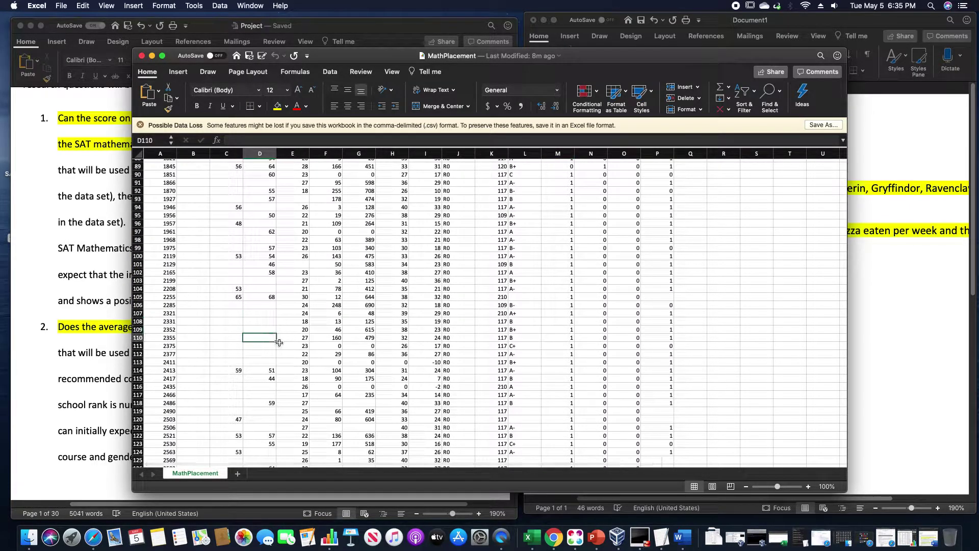
pyautogui.scroll(-15, 286, 342)
pyautogui.scroll(20, 289, 346)
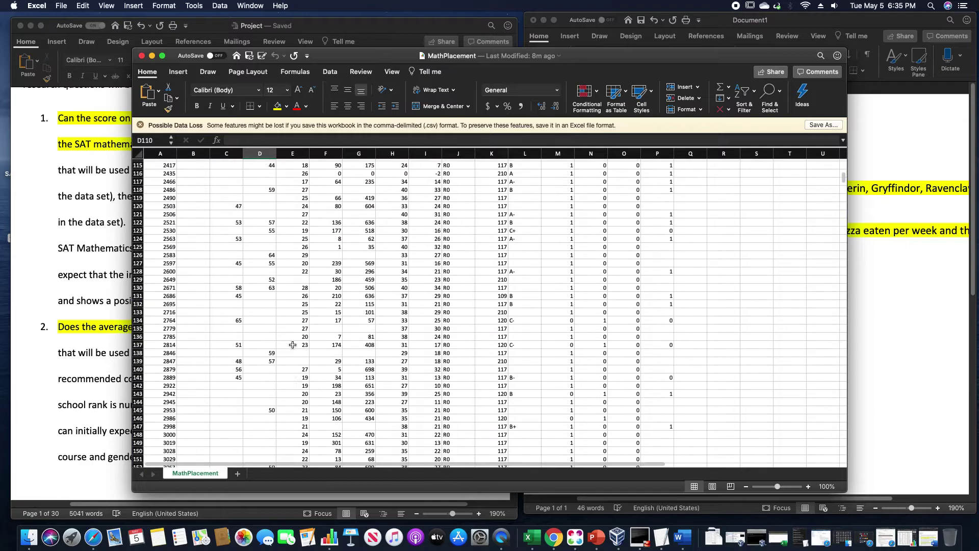
pyautogui.scroll(15, 308, 354)
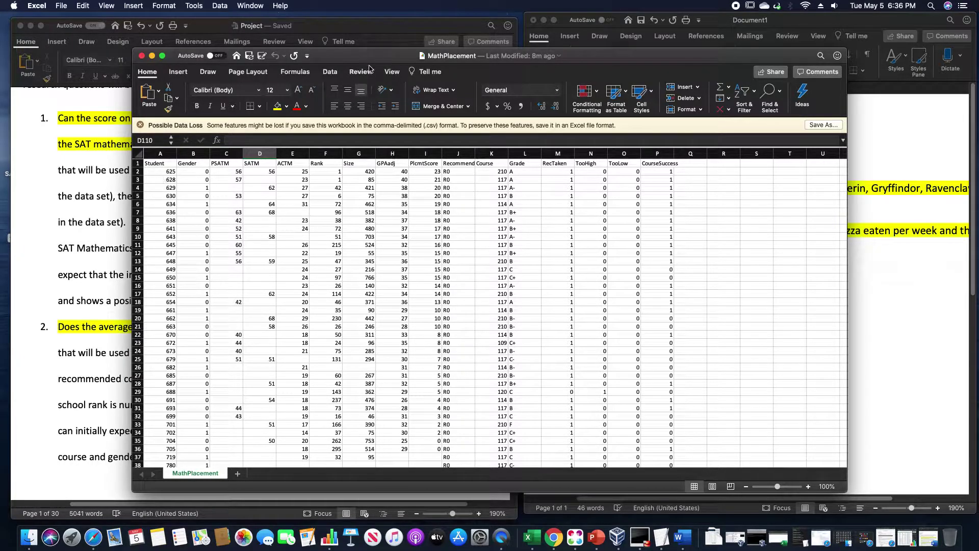
pyautogui.moveTo(366, 56); pyautogui.dragTo(431, 33)
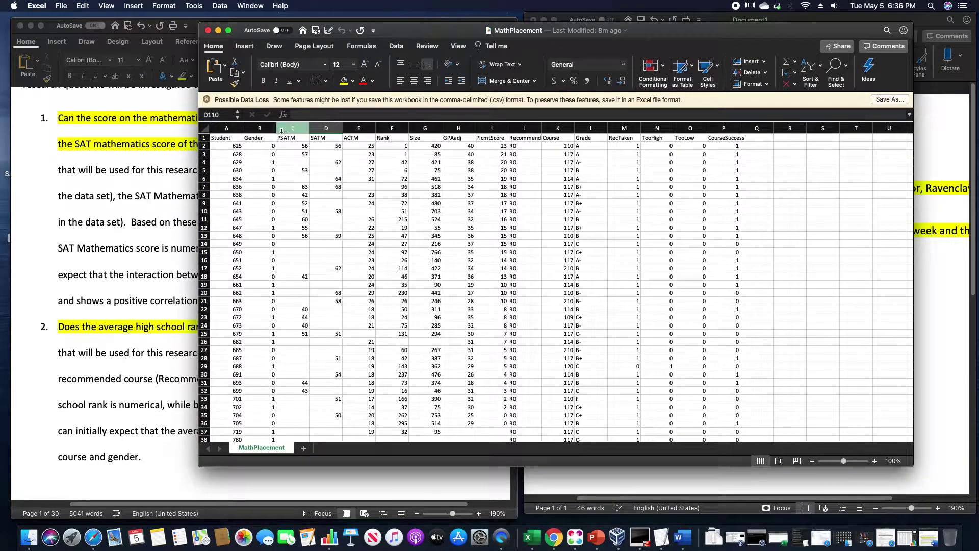
# Step: Select the PSATM and SATM columns and scroll through the scores to the last rows and back
pyautogui.moveTo(306, 128); pyautogui.dragTo(323, 128)
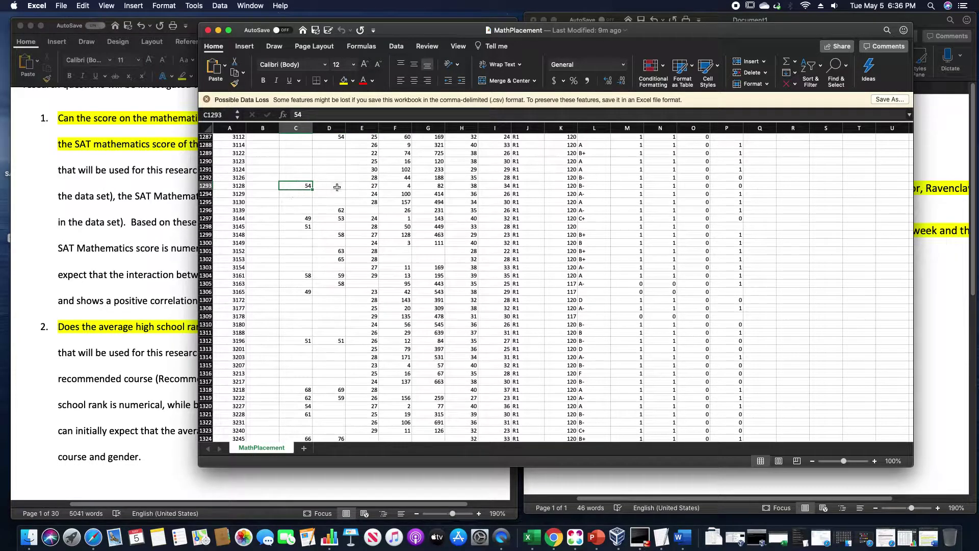
pyautogui.moveTo(336, 210); pyautogui.dragTo(333, 210)
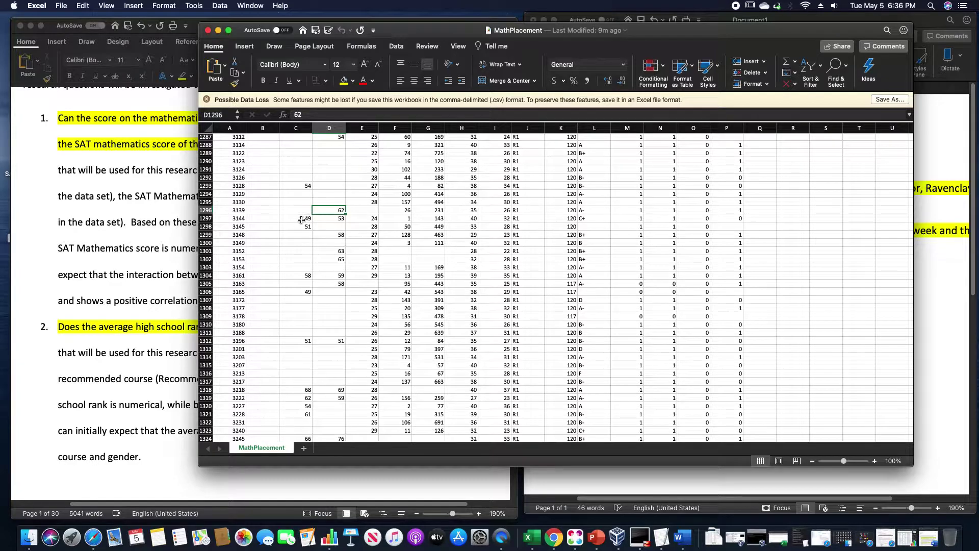
pyautogui.moveTo(315, 306); pyautogui.dragTo(329, 308)
pyautogui.scroll(-20, 341, 285)
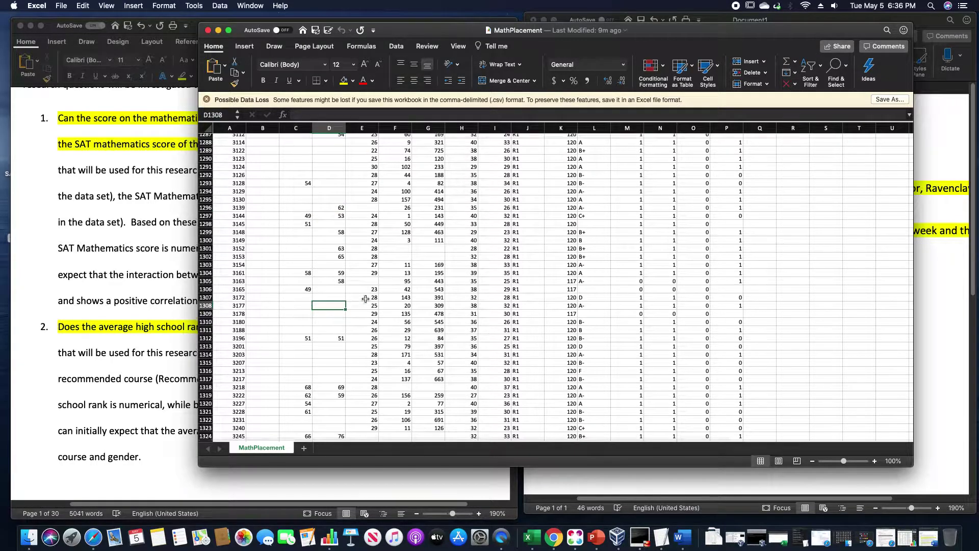
pyautogui.scroll(-20, 342, 285)
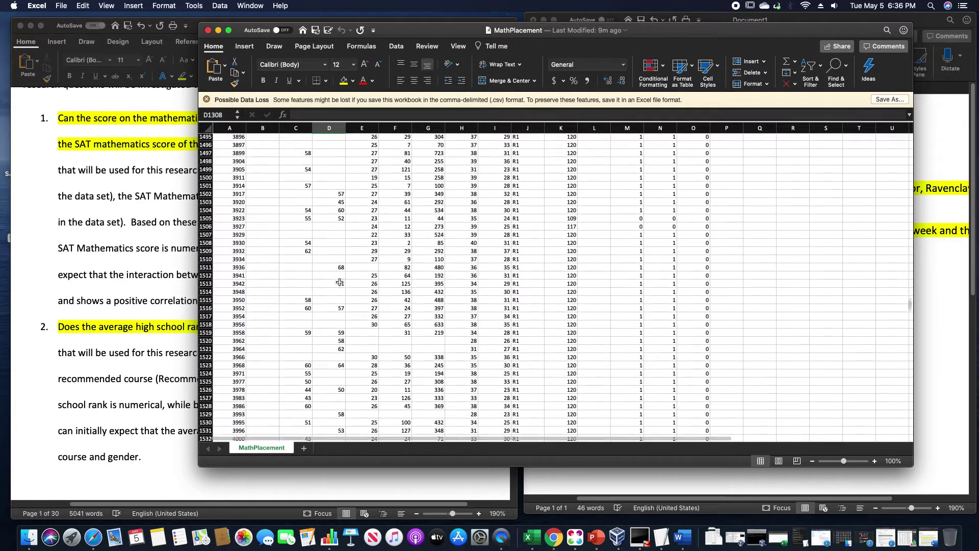
pyautogui.scroll(-20, 339, 283)
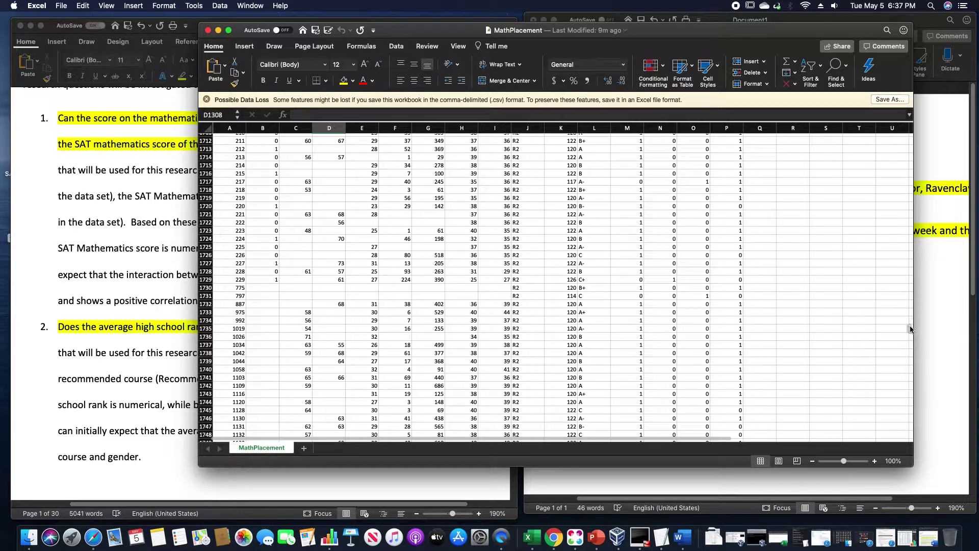
pyautogui.moveTo(911, 329); pyautogui.dragTo(907, 440)
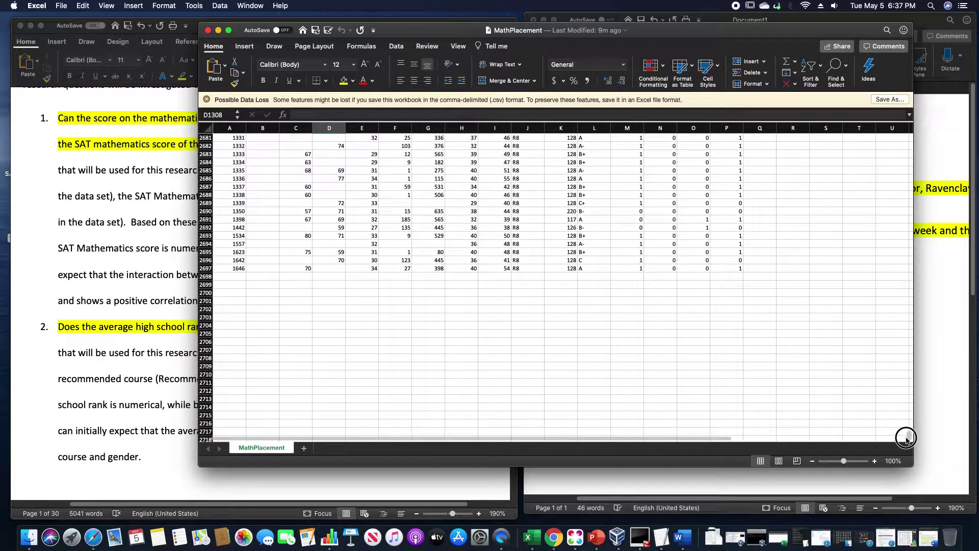
pyautogui.moveTo(907, 438); pyautogui.dragTo(919, 121)
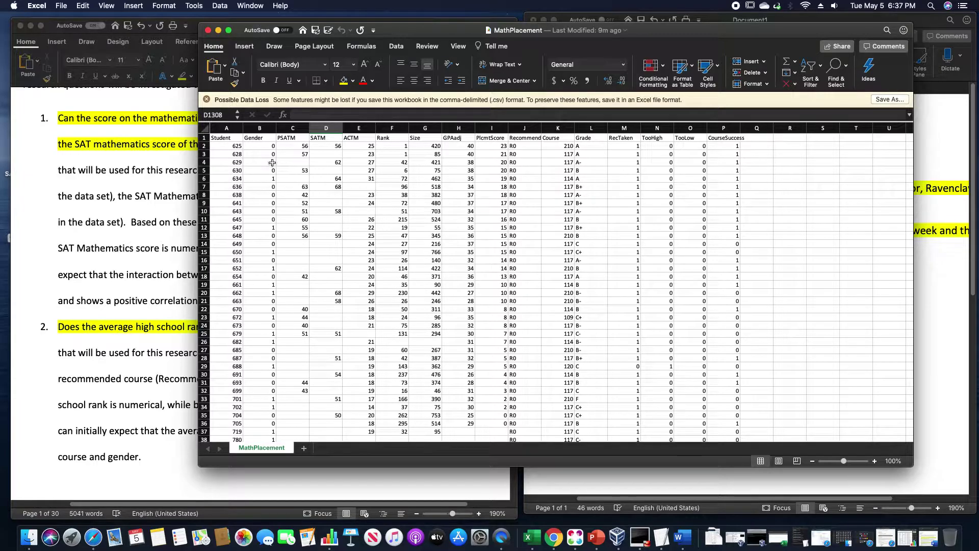
# Step: Inspect the test scores in rows 6 and 15, then minimize the MathPlacement workbook
pyautogui.click(304, 164)
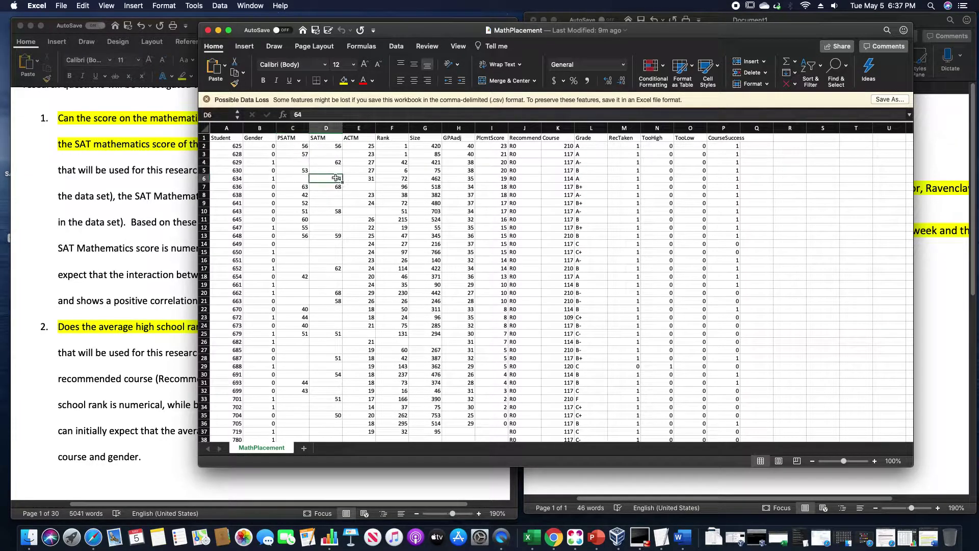
pyautogui.click(299, 181)
pyautogui.moveTo(324, 253); pyautogui.dragTo(299, 255)
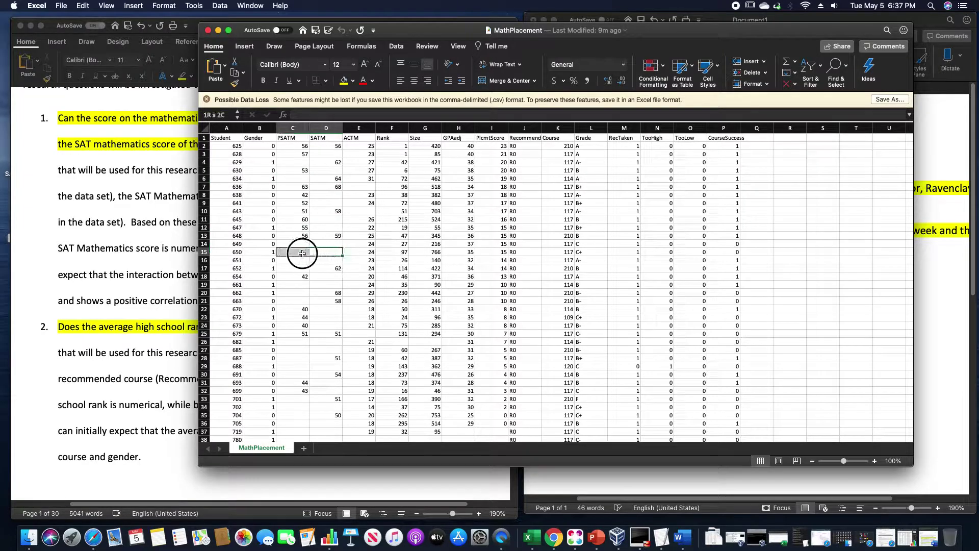
pyautogui.click(319, 252)
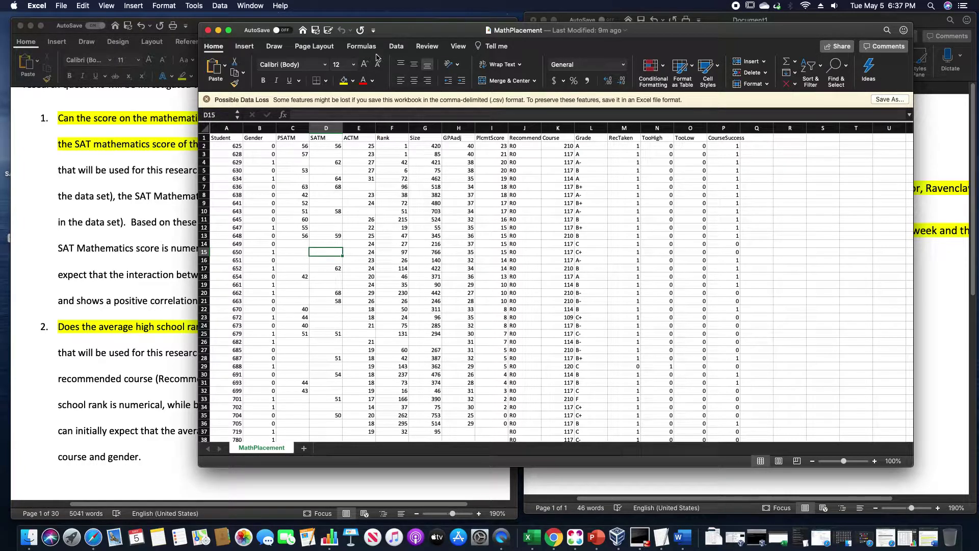
pyautogui.click(218, 30)
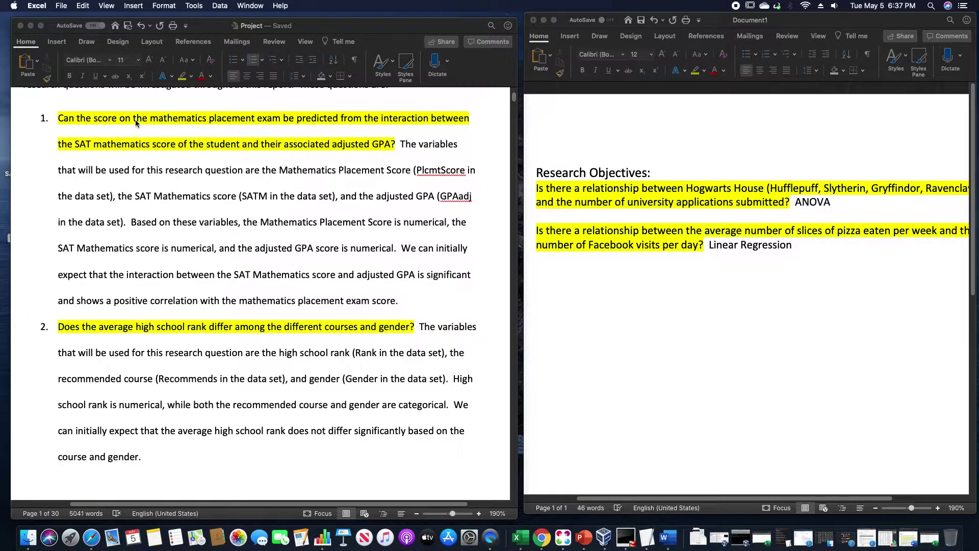
# Step: Copy the question on predicting math placement from SAT math and adjusted GPA into Document1
pyautogui.click(131, 120)
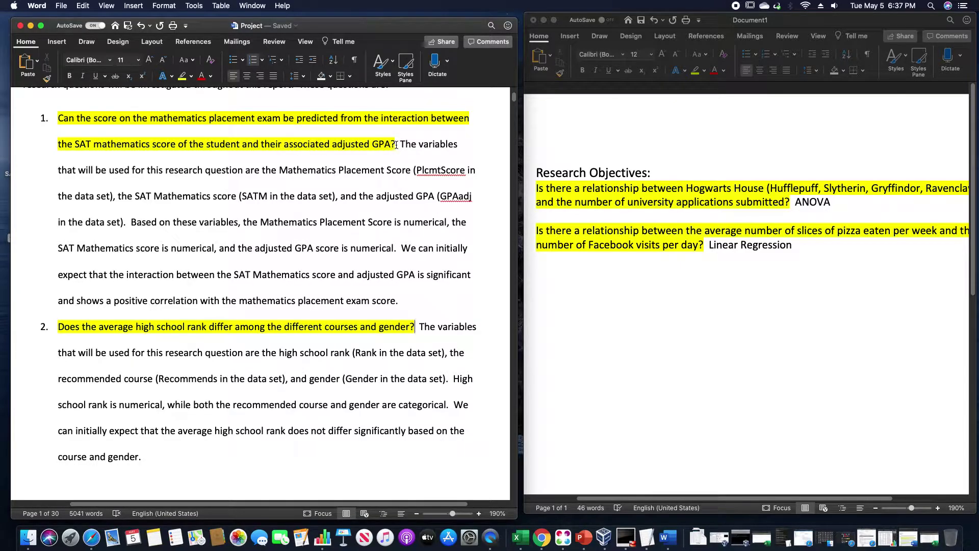
pyautogui.moveTo(396, 145); pyautogui.dragTo(68, 131)
pyautogui.press('super+c')
pyautogui.click(620, 311)
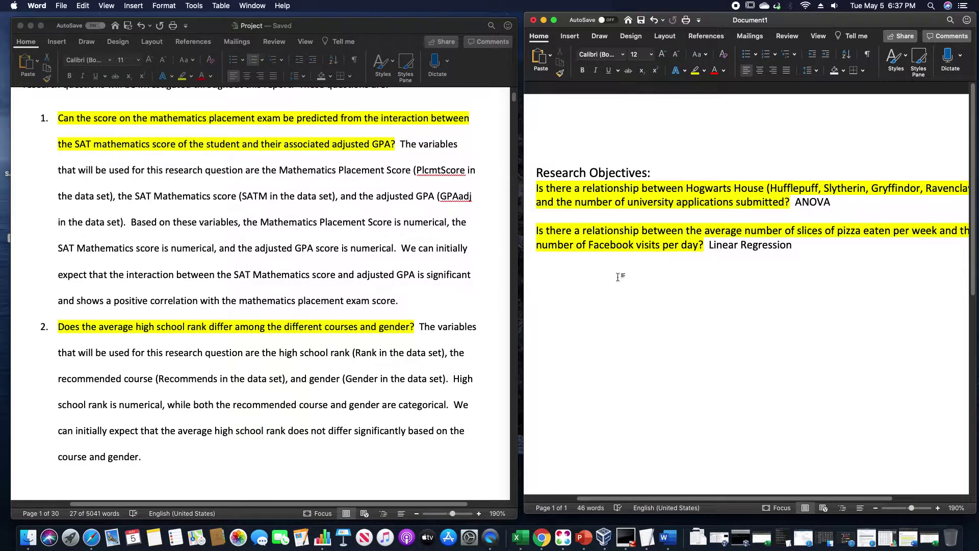
pyautogui.press('super+v')
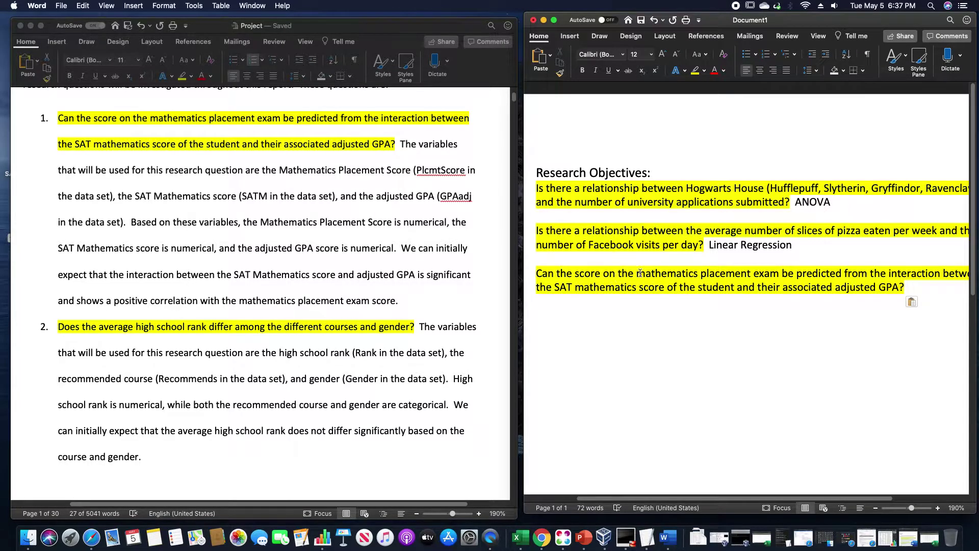
pyautogui.click(188, 121)
pyautogui.click(281, 123)
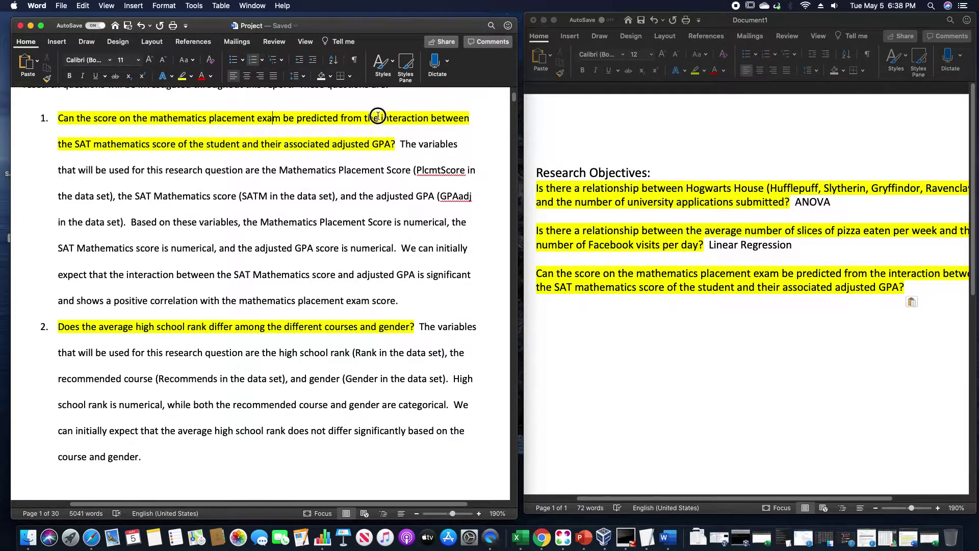
# Step: Underline 'interaction' in the Project's first question and add 'Multiple Linear Regression (includes an interaction term)' under the pasted question
pyautogui.doubleClick(397, 117)
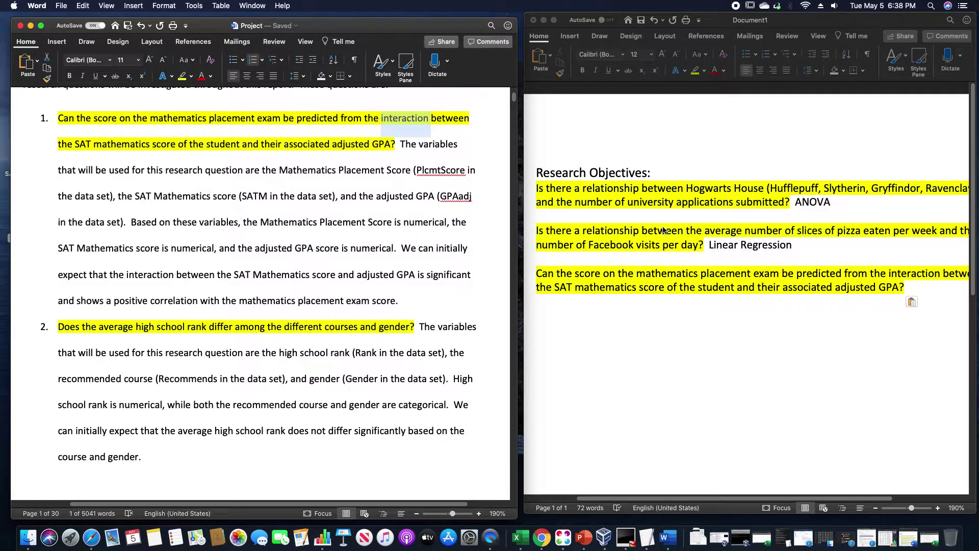
pyautogui.press('super+u')
pyautogui.click(777, 355)
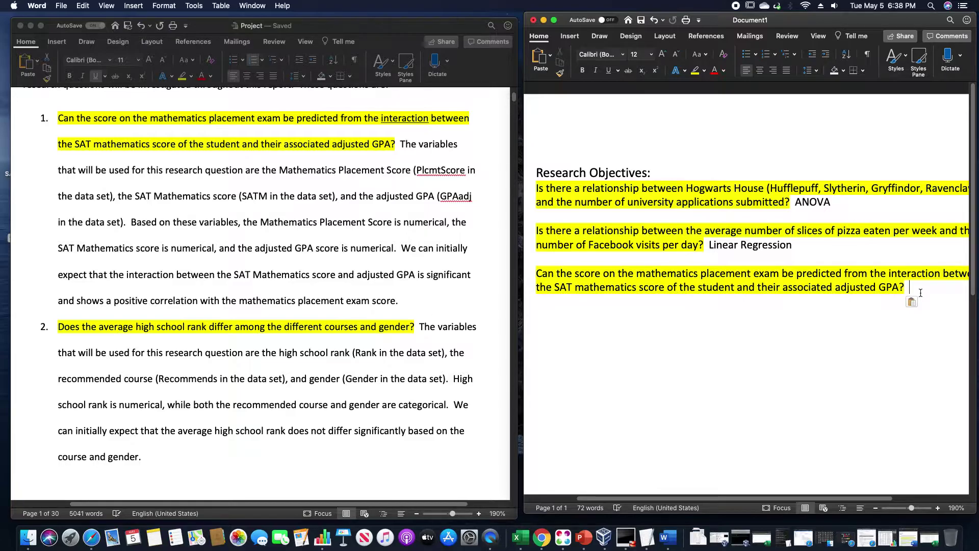
pyautogui.press('Return')
pyautogui.write('Linear Reg')
pyautogui.press('BackSpace')
pyautogui.press('BackSpace')
pyautogui.press('BackSpace')
pyautogui.press('BackSpace')
pyautogui.press('BackSpace')
pyautogui.press('BackSpace')
pyautogui.press('BackSpace')
pyautogui.press('BackSpace')
pyautogui.press('BackSpace')
pyautogui.press('BackSpace')
pyautogui.write('Multi')
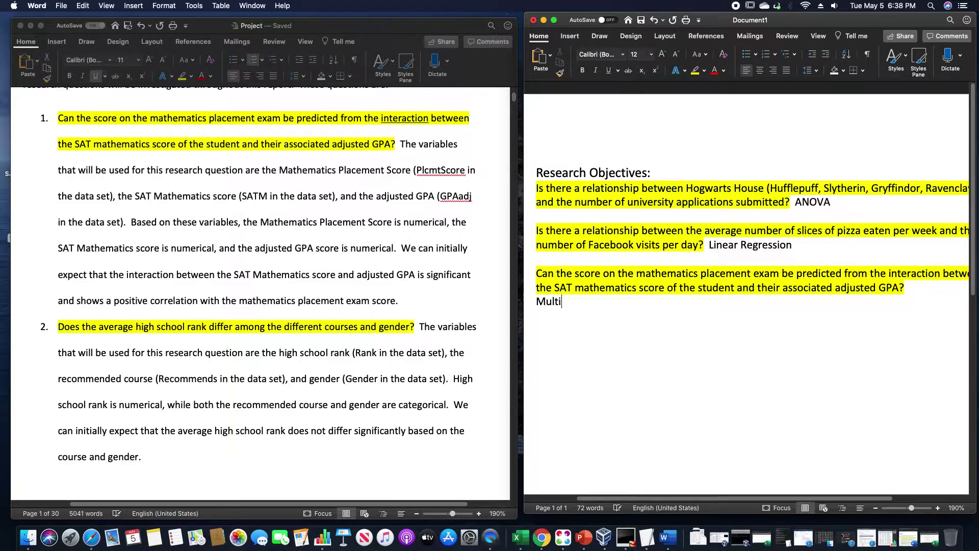
pyautogui.write('ple Linear Regression')
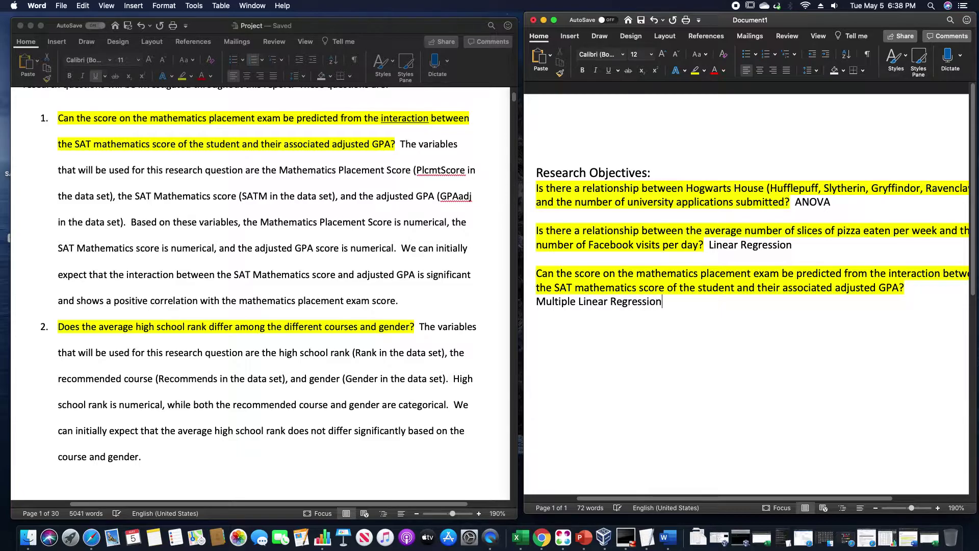
pyautogui.write(' (includes an interaction term')
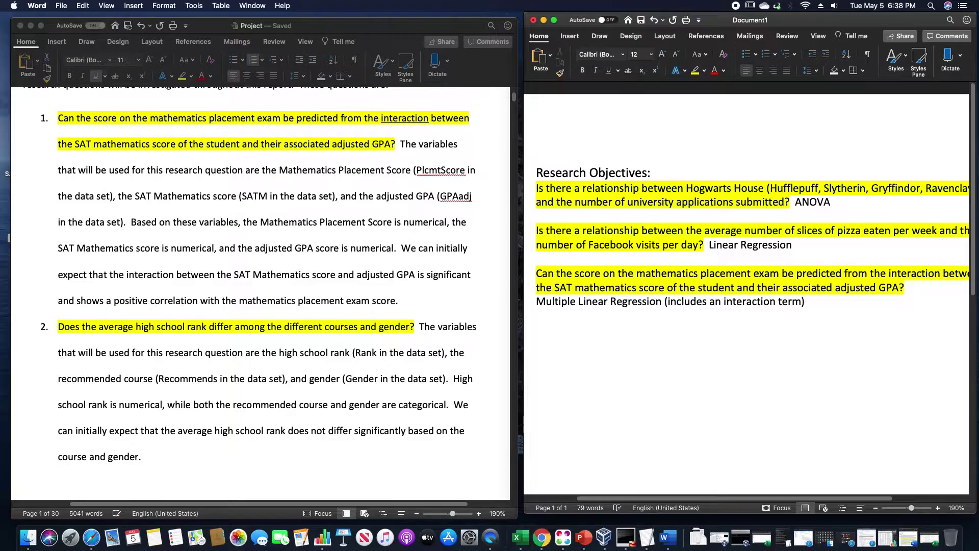
pyautogui.press('Return')
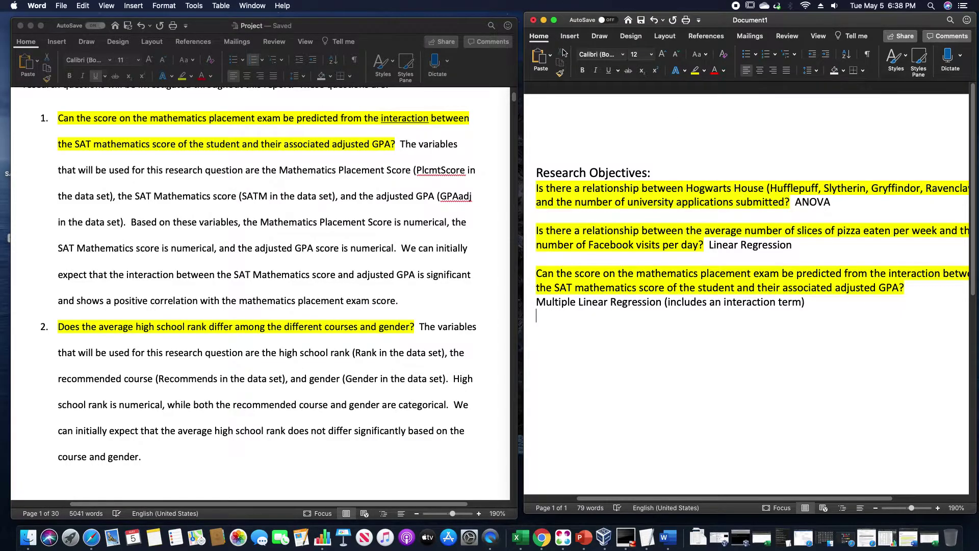
# Step: Insert the equation ŷ = β₀ + β₁x₁ + β₂x₂ + β₃x₁x₂ below the regression label
pyautogui.click(569, 35)
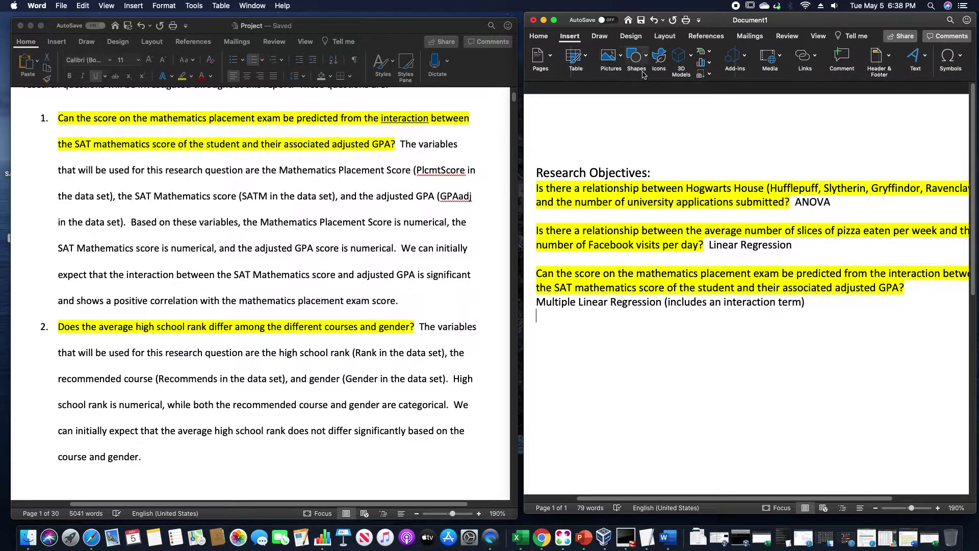
pyautogui.click(957, 71)
pyautogui.click(927, 90)
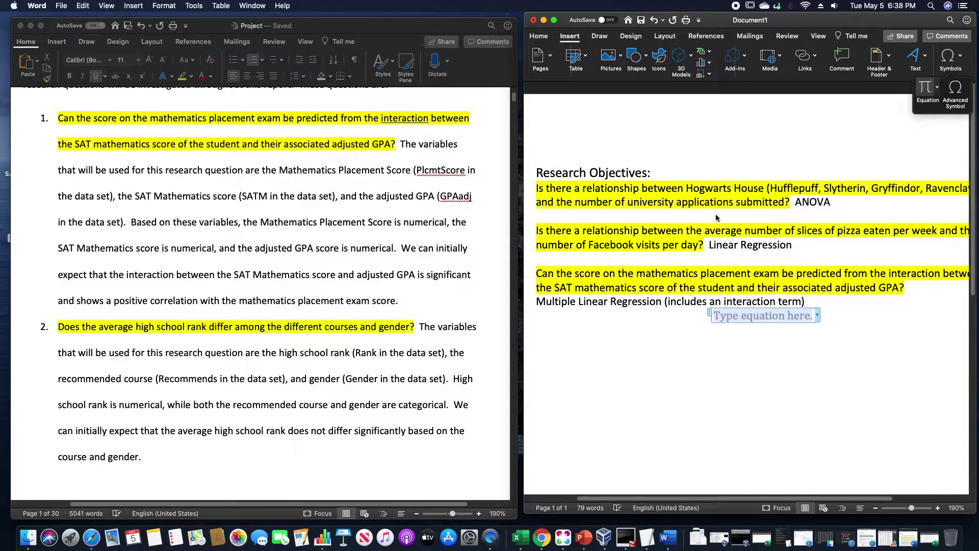
pyautogui.write('y')
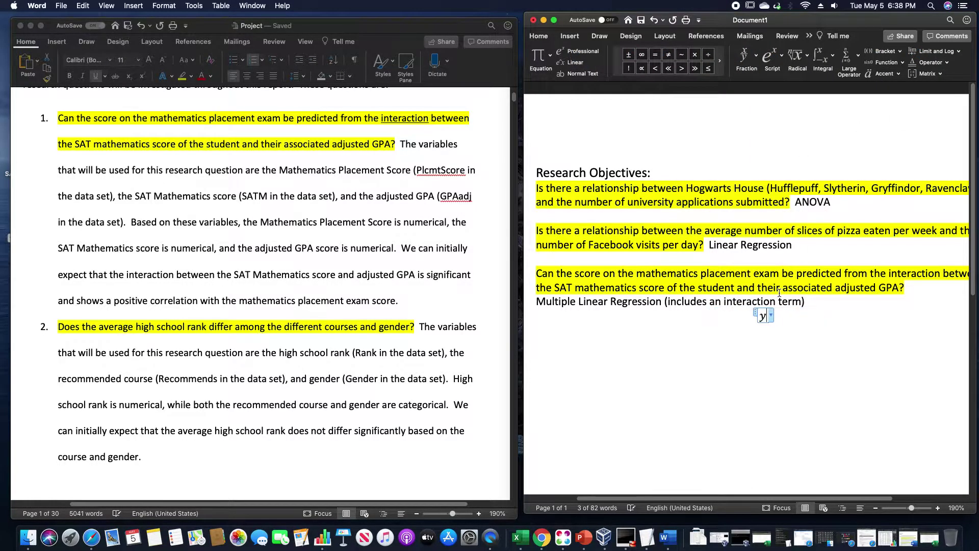
pyautogui.write('\\hat')
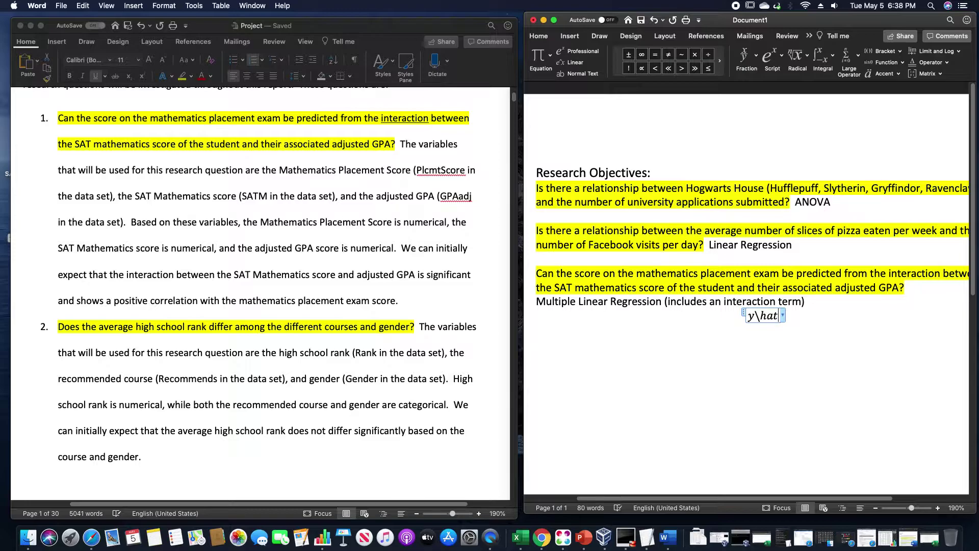
pyautogui.write(' =')
pyautogui.write('\\beta')
pyautogui.write(' _0 ')
pyautogui.write('+')
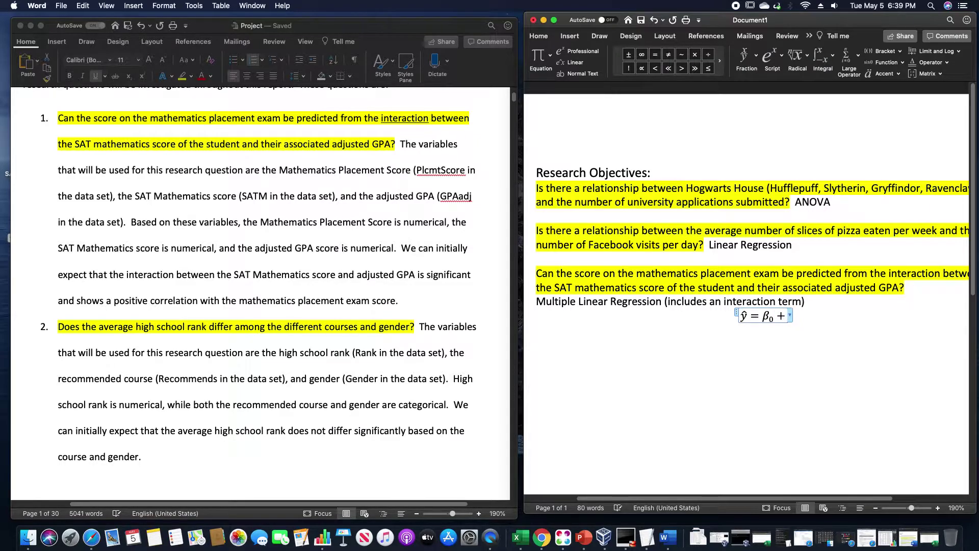
pyautogui.write('\\beta')
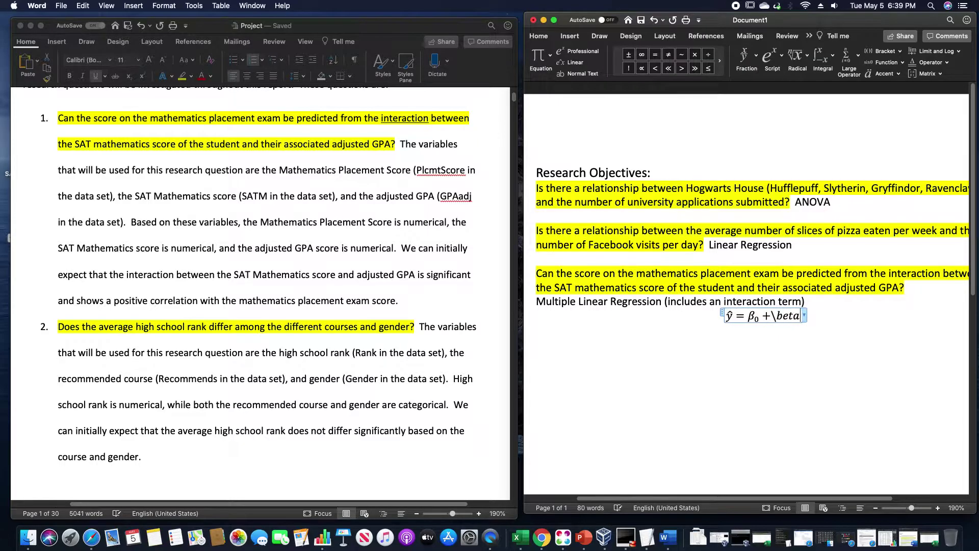
pyautogui.write(' _1 ')
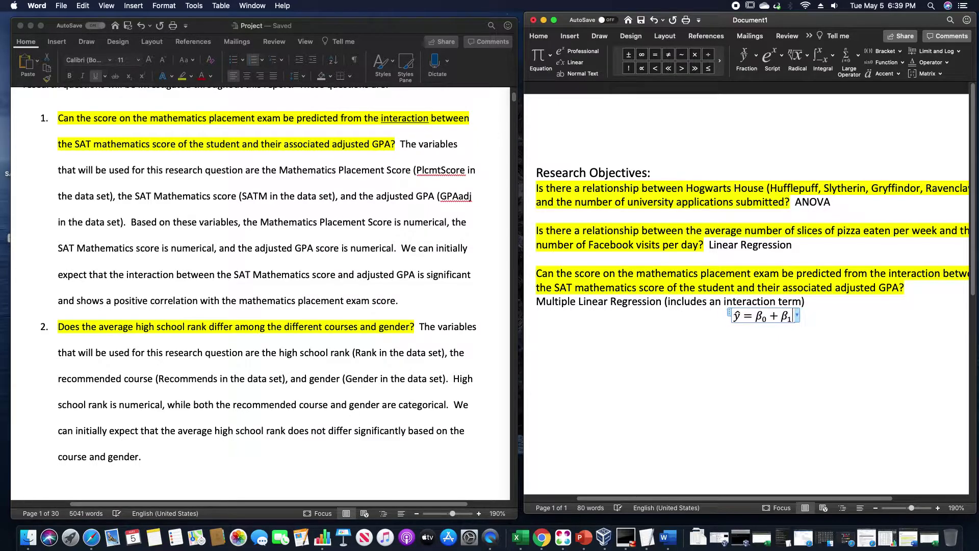
pyautogui.write('x_1 ')
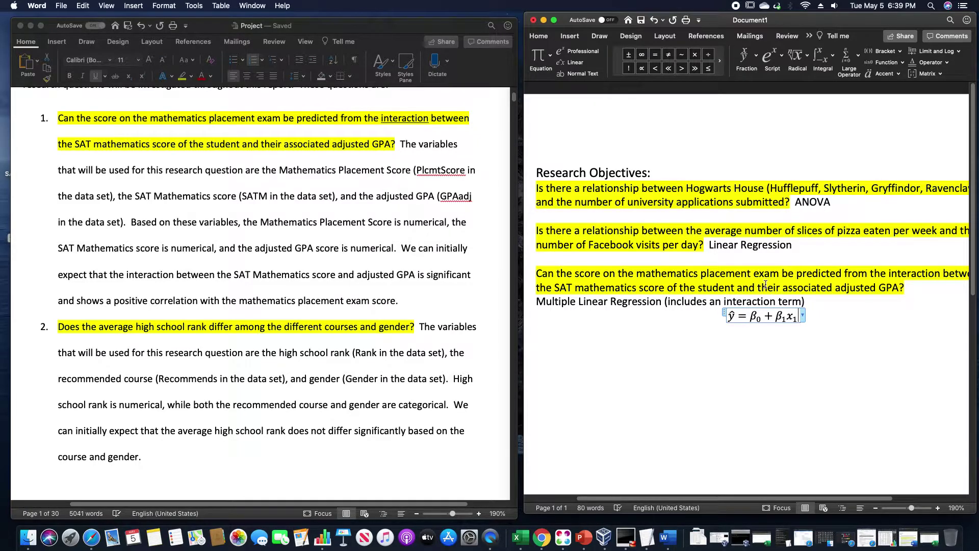
pyautogui.write('+\\')
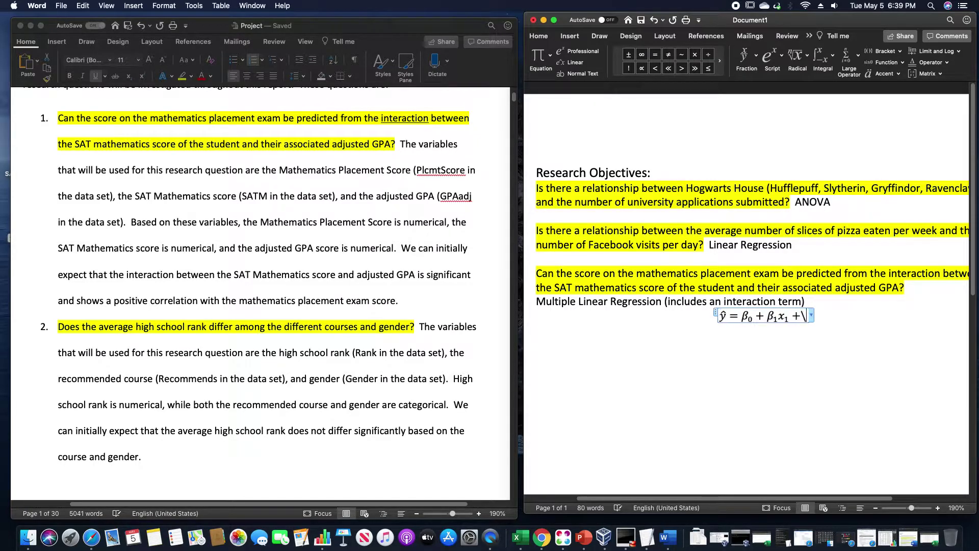
pyautogui.write('beta_2')
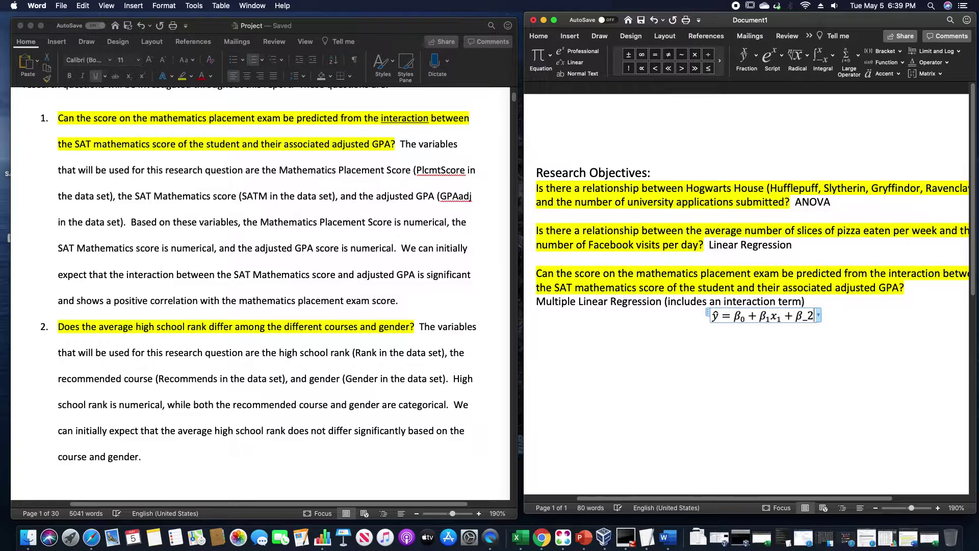
pyautogui.write(' x_2 ')
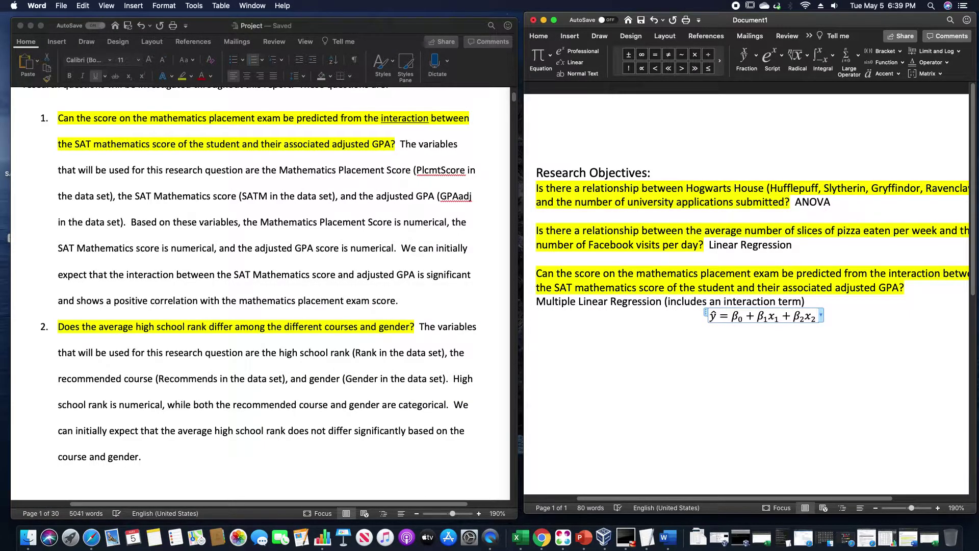
pyautogui.write('+')
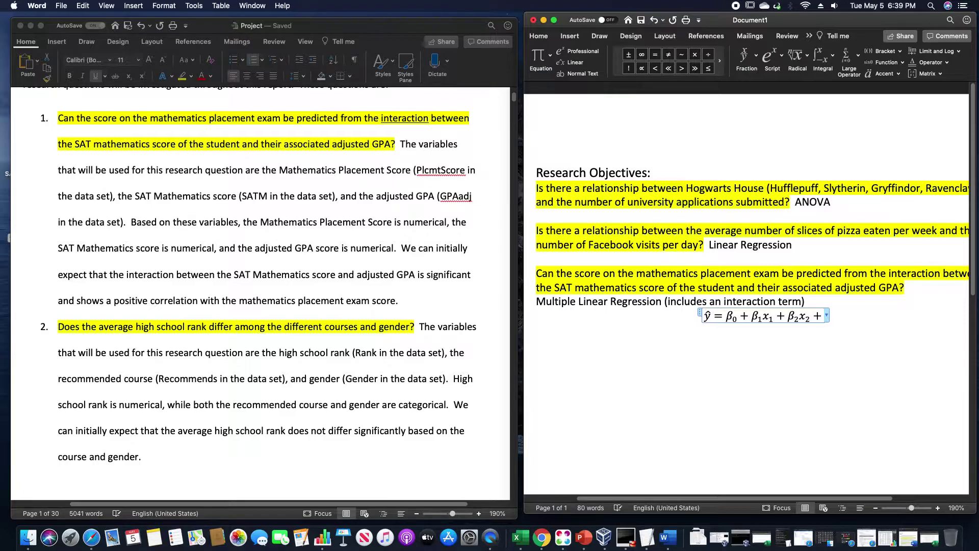
pyautogui.write('\\beta')
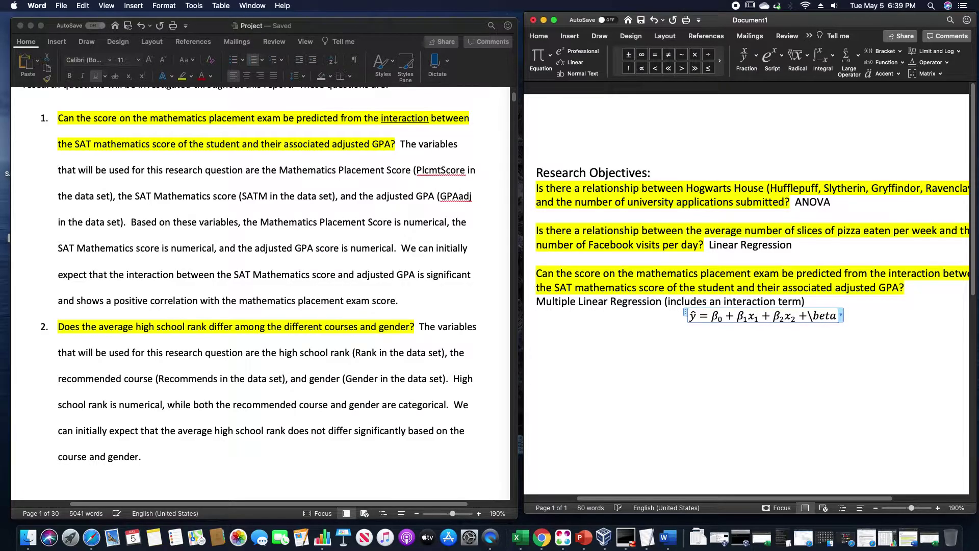
pyautogui.write('_3 ')
pyautogui.write('x')
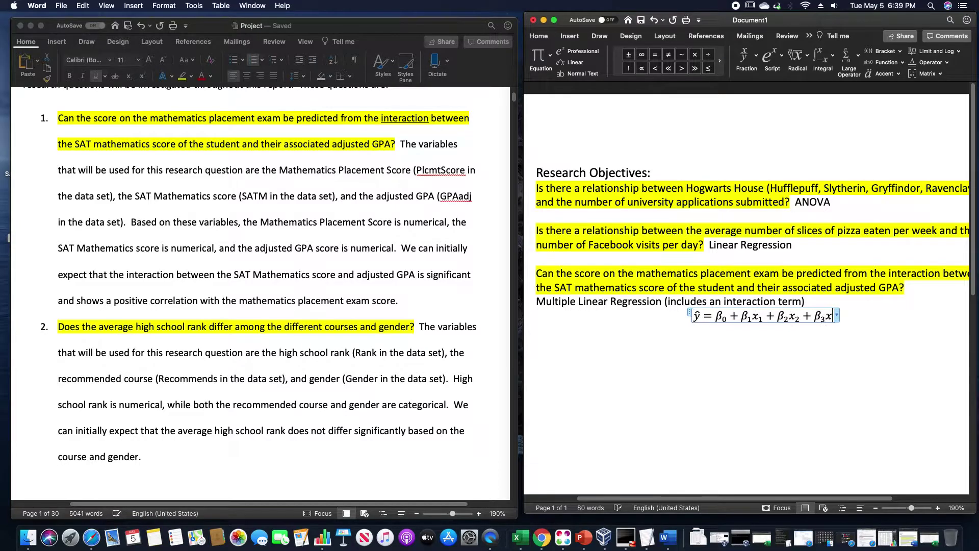
pyautogui.write('_1')
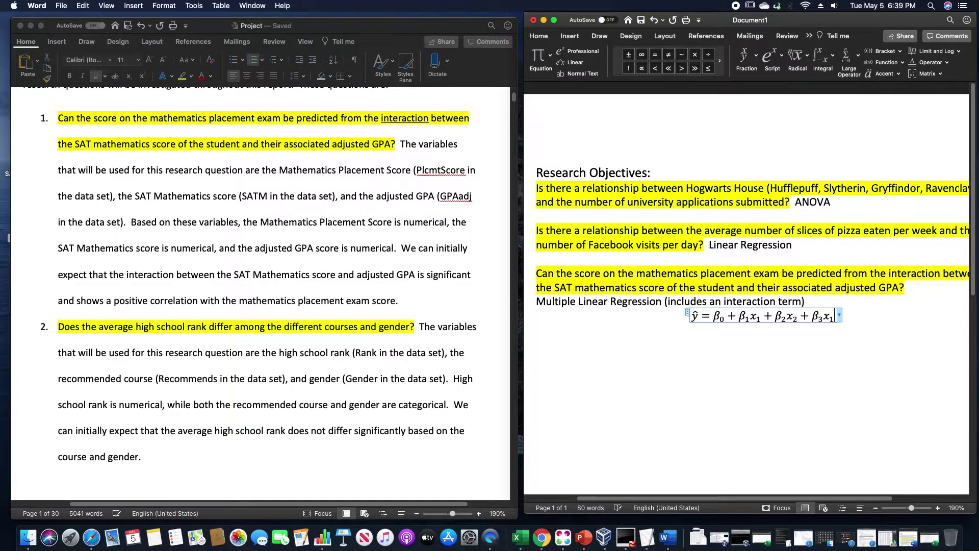
pyautogui.write('x_2')
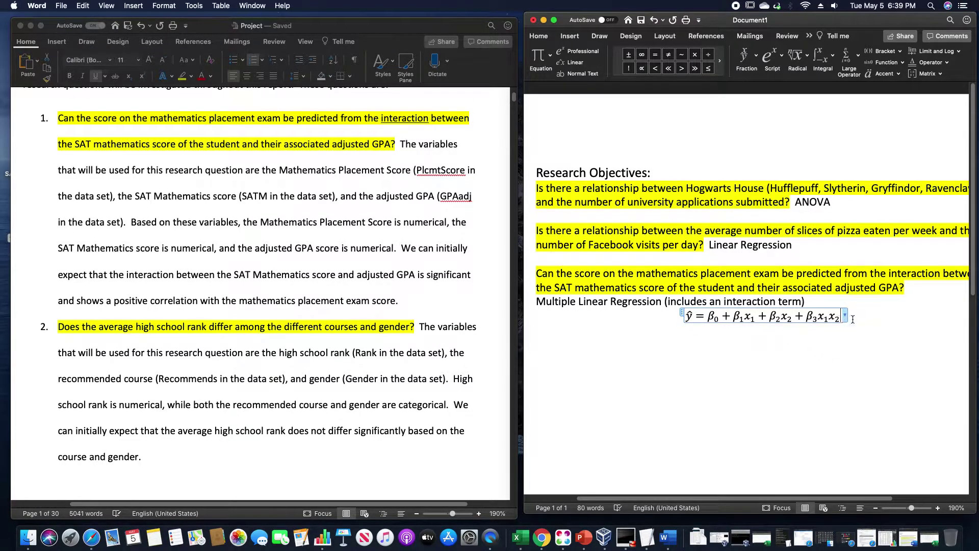
pyautogui.click(913, 352)
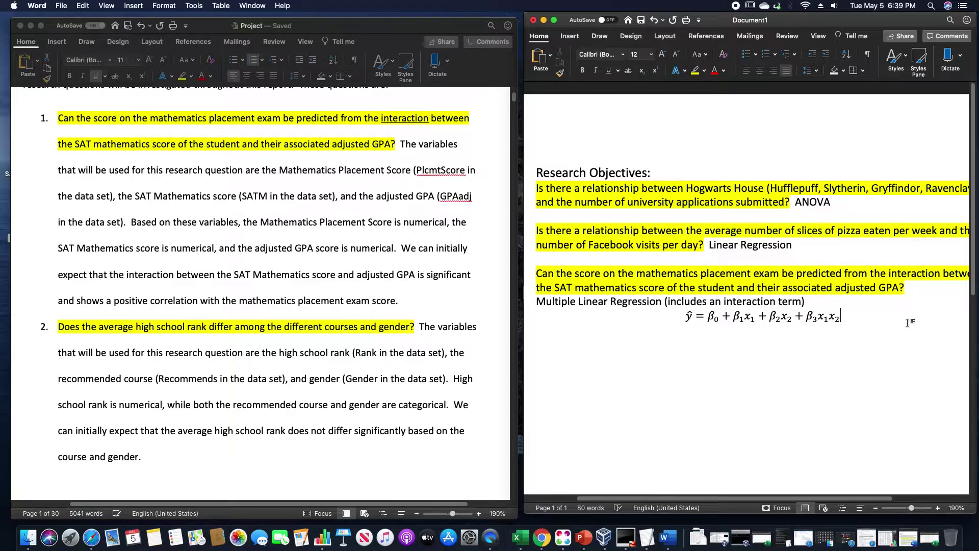
# Step: Paste the Project's question 2, about high school rank across courses and gender, on a new line below the equation
pyautogui.press('Return')
pyautogui.click(263, 339)
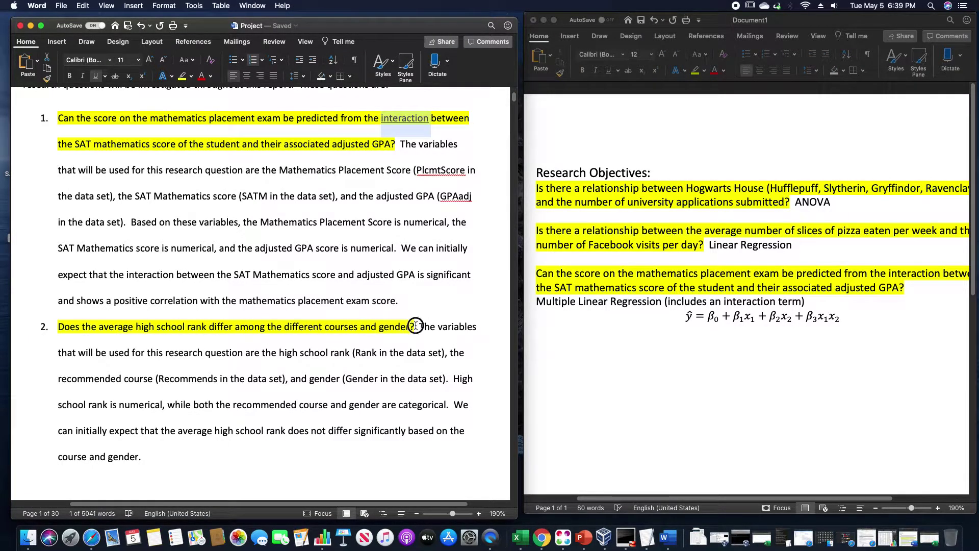
pyautogui.moveTo(417, 326); pyautogui.dragTo(73, 325)
pyautogui.press('super+c')
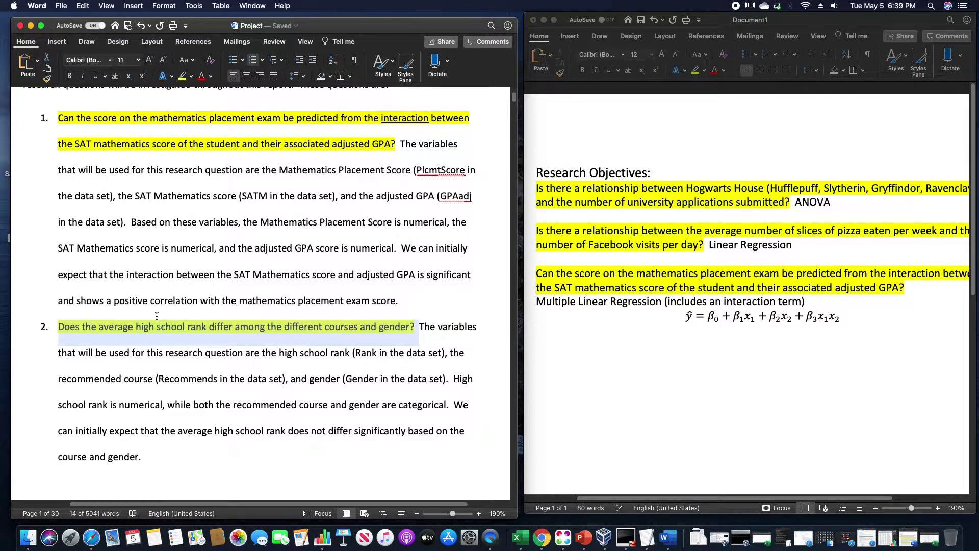
pyautogui.click(574, 381)
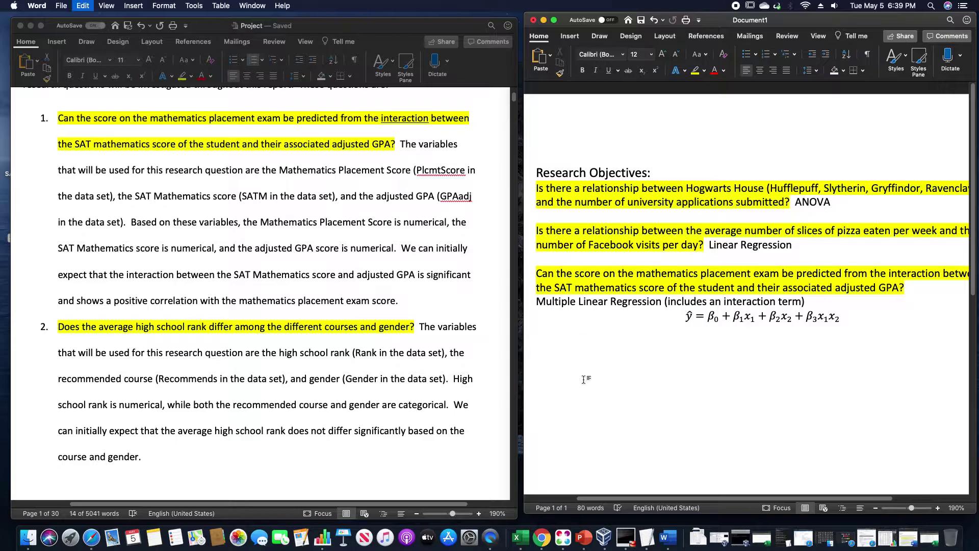
pyautogui.press('super+v')
pyautogui.click(389, 307)
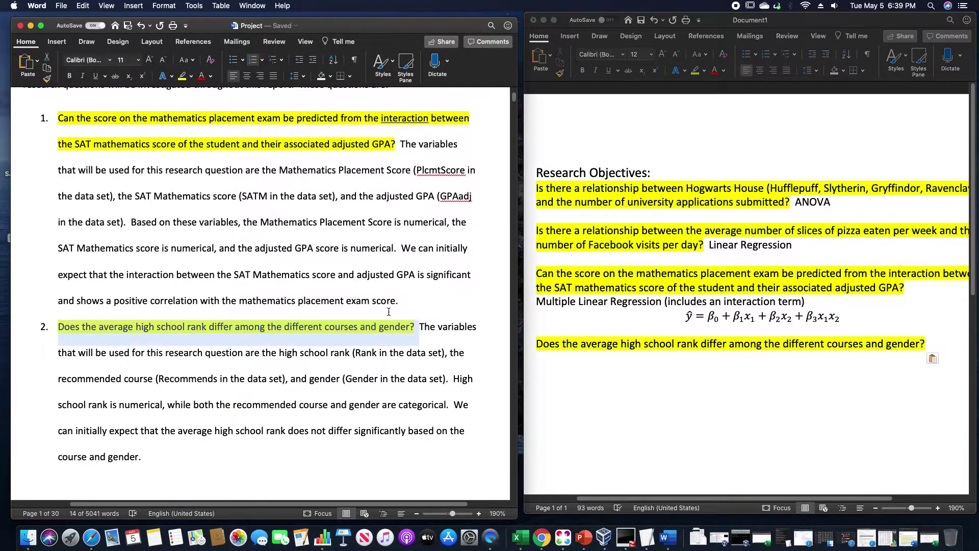
pyautogui.click(376, 328)
# Step: Scroll the Project paper down to the page 8 two-way ANOVA section and select 'gender' in the last question
pyautogui.scroll(-1, 376, 329)
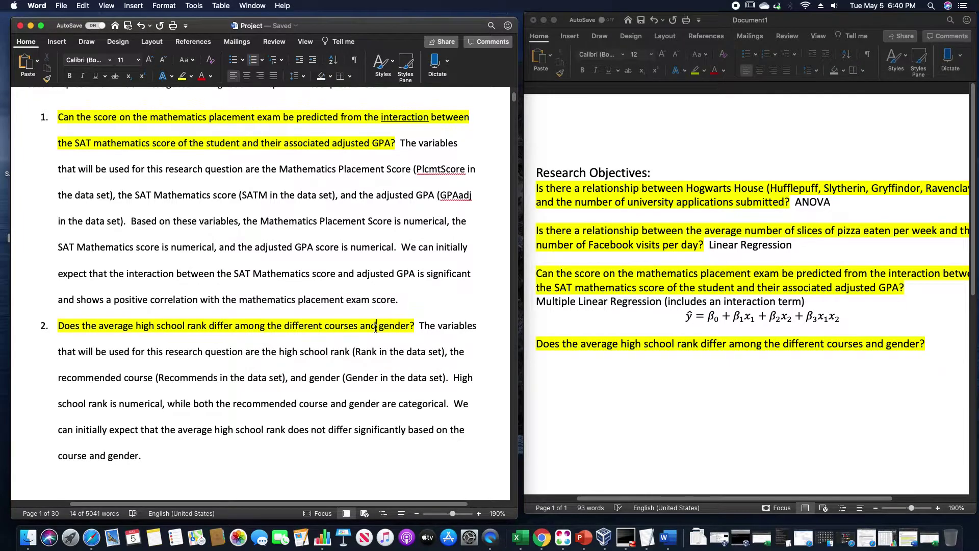
pyautogui.scroll(-5, 376, 328)
pyautogui.scroll(-13, 375, 328)
pyautogui.scroll(-9, 374, 328)
pyautogui.scroll(-2, 372, 322)
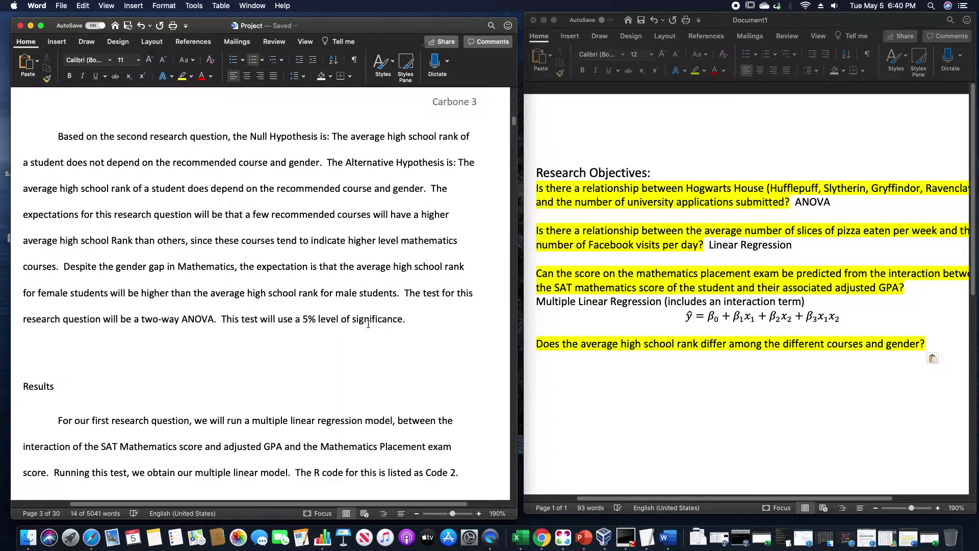
pyautogui.scroll(-1, 368, 324)
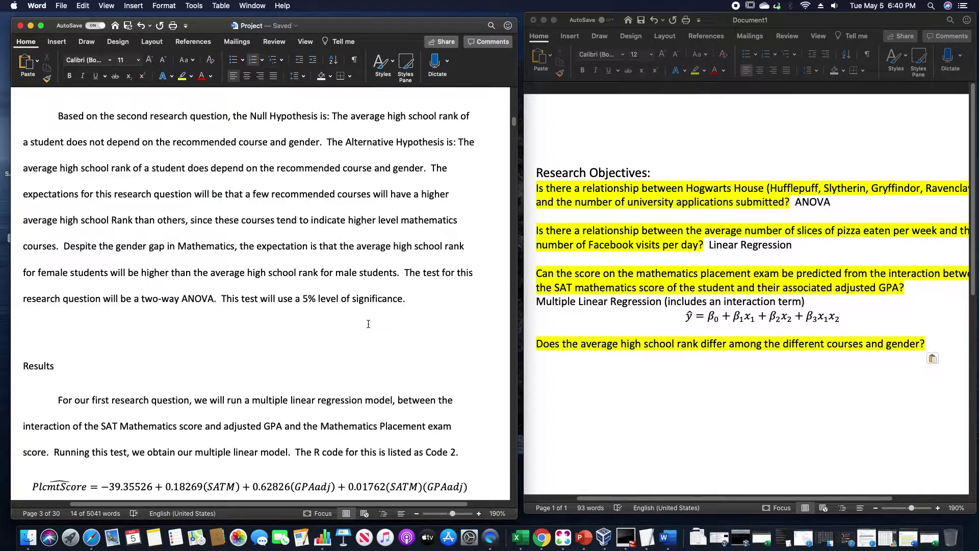
pyautogui.scroll(-3, 368, 324)
pyautogui.scroll(-10, 368, 324)
pyautogui.scroll(-12, 368, 324)
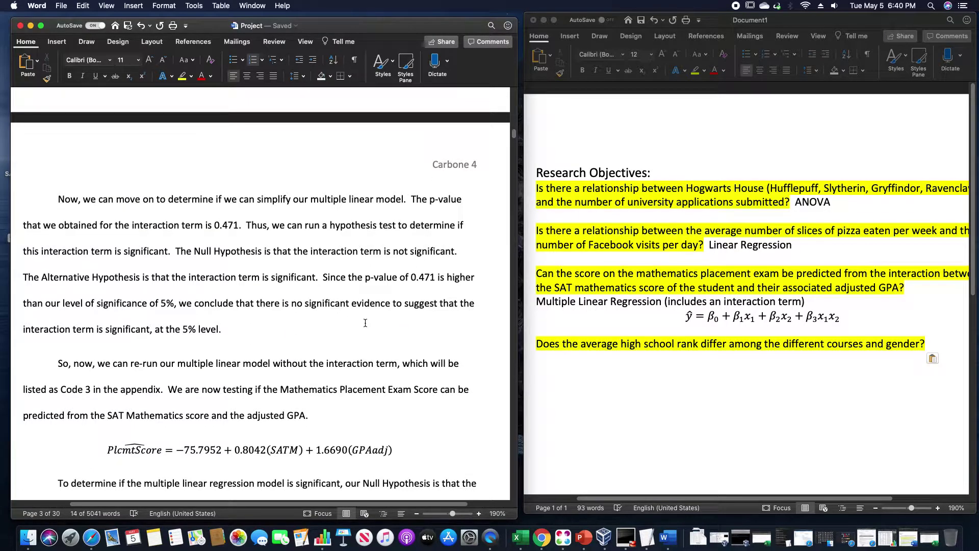
pyautogui.scroll(-20, 365, 322)
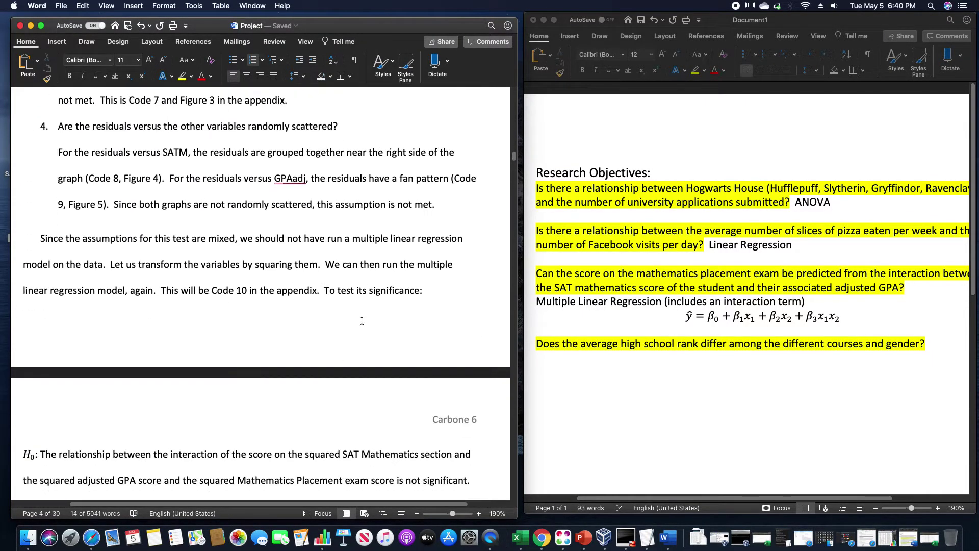
pyautogui.scroll(-20, 361, 320)
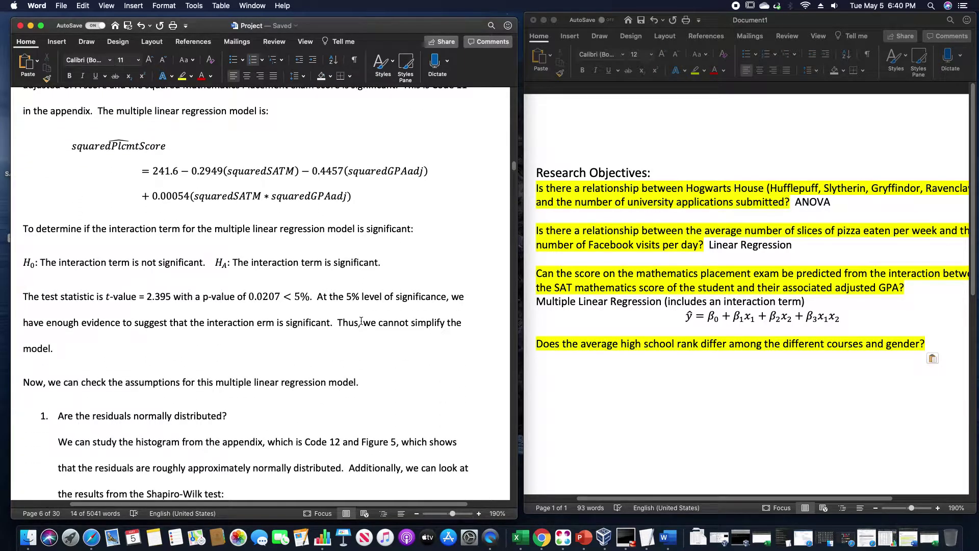
pyautogui.scroll(-20, 362, 321)
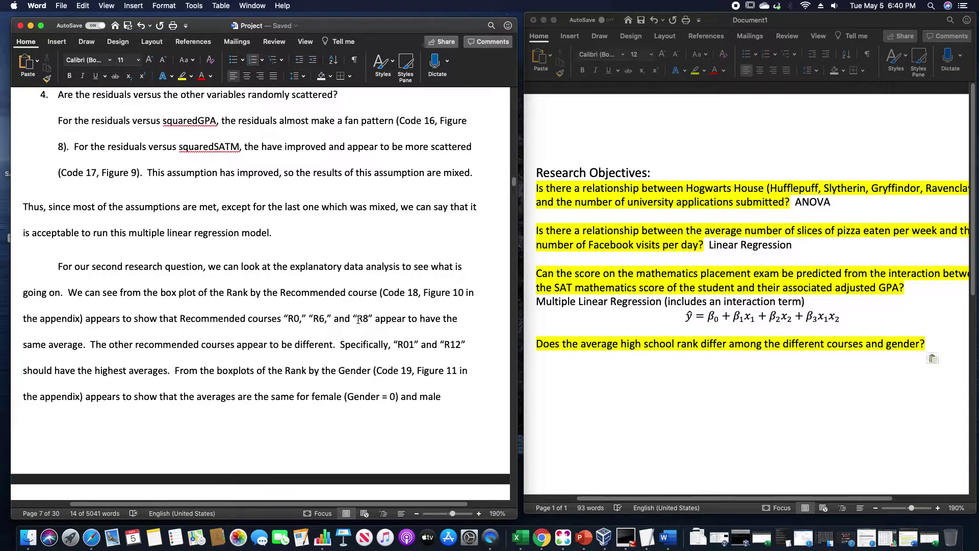
pyautogui.scroll(-8, 358, 320)
pyautogui.scroll(-4, 357, 319)
pyautogui.scroll(-2, 358, 320)
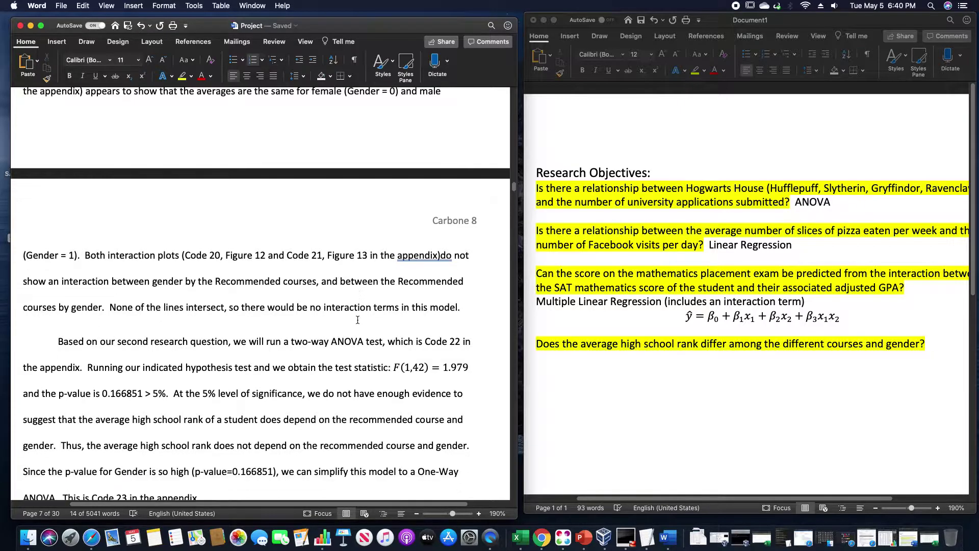
pyautogui.scroll(-6, 357, 320)
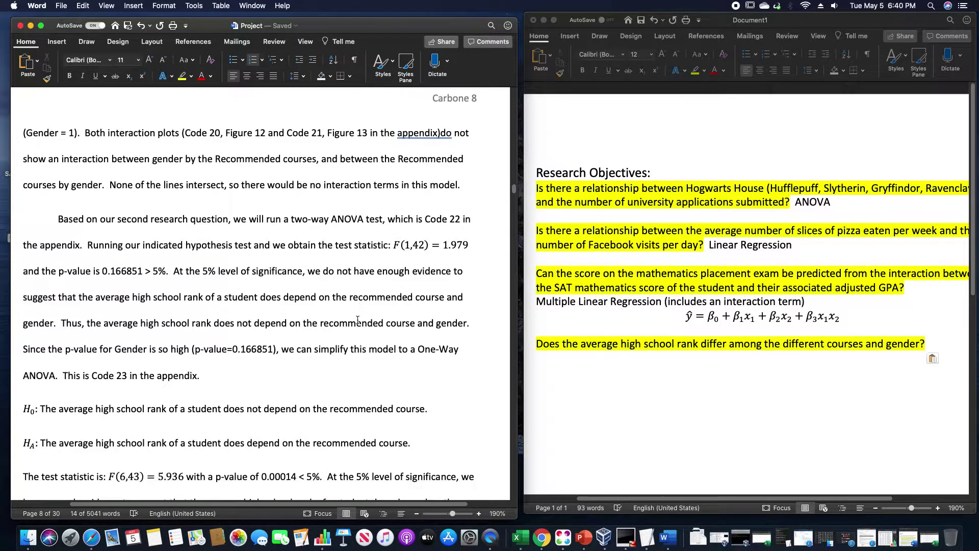
pyautogui.moveTo(920, 344); pyautogui.dragTo(887, 344)
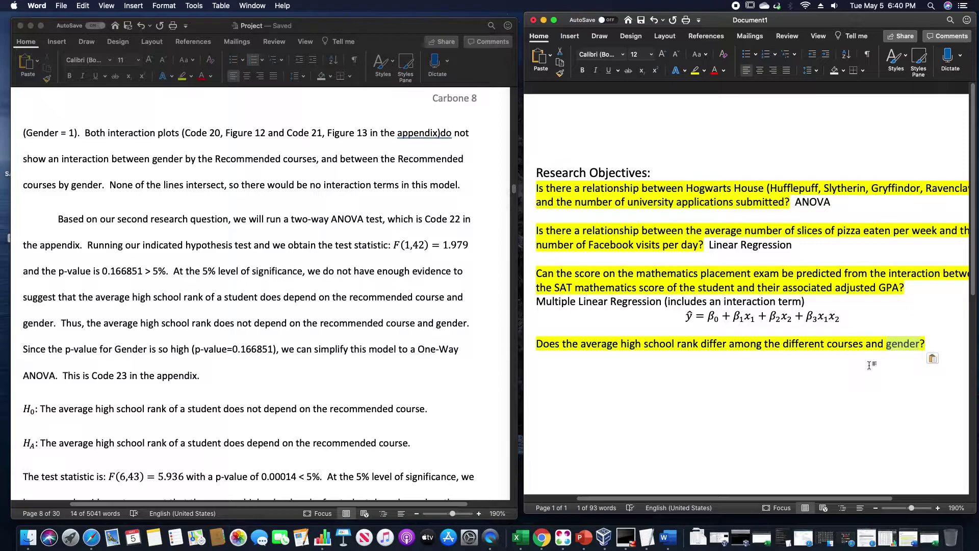
pyautogui.click(696, 370)
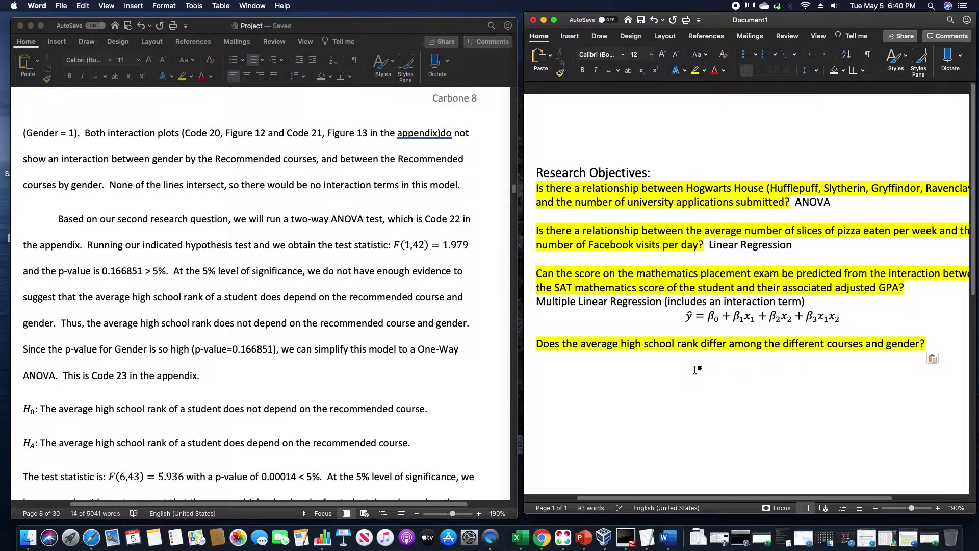
pyautogui.doubleClick(902, 344)
pyautogui.scroll(-1, 340, 396)
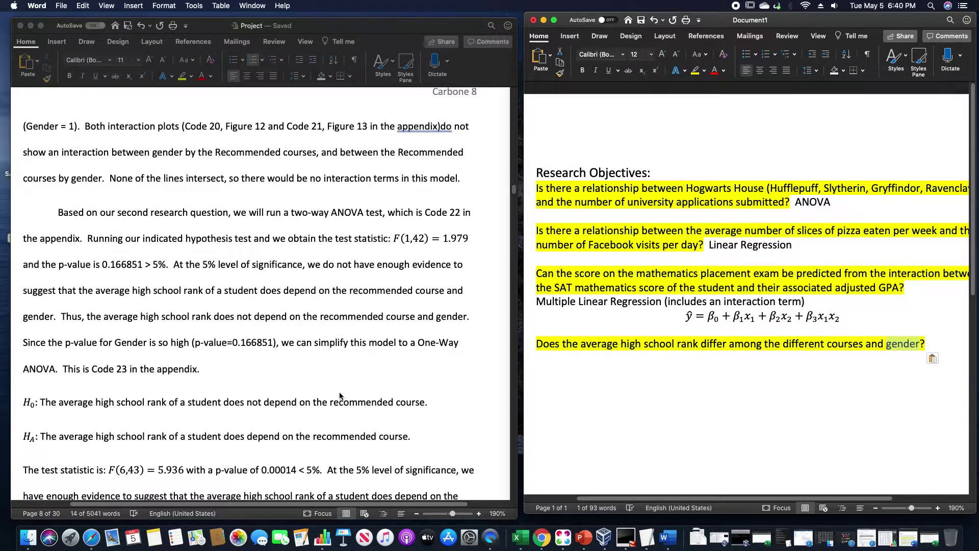
pyautogui.scroll(-5, 341, 395)
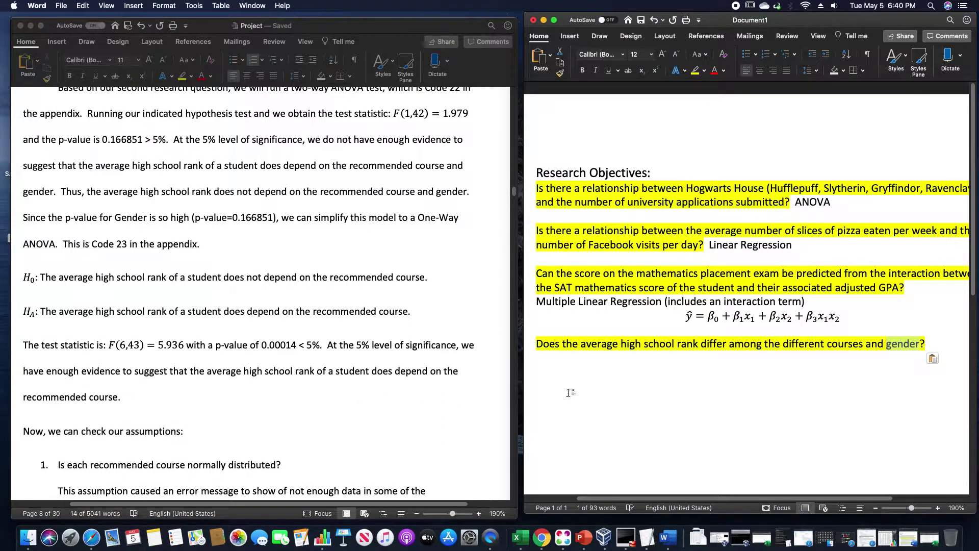
# Step: Type 'Two-Way ANOVA (numerical value to Gender)' on the empty line below the high school rank question
pyautogui.click(837, 372)
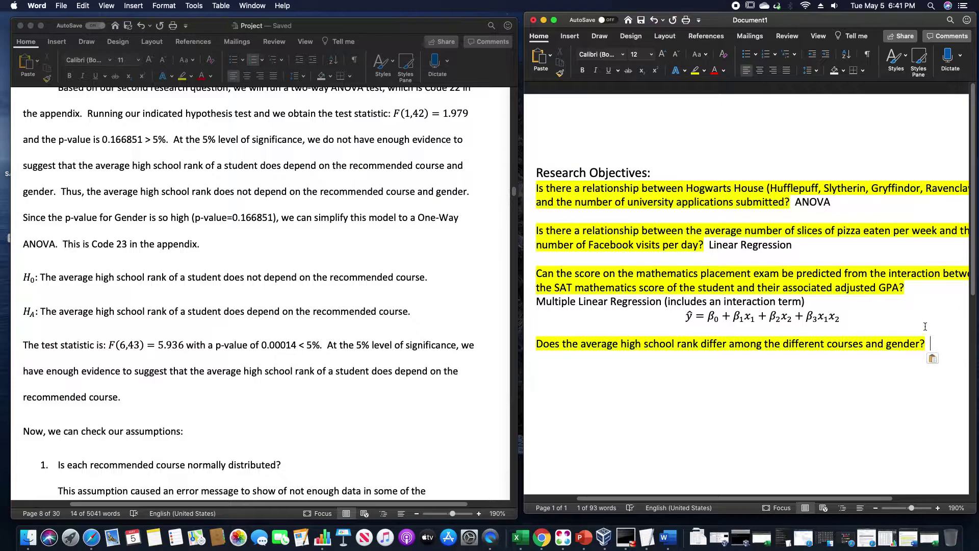
pyautogui.click(944, 357)
pyautogui.write('Two-Way ANOVA')
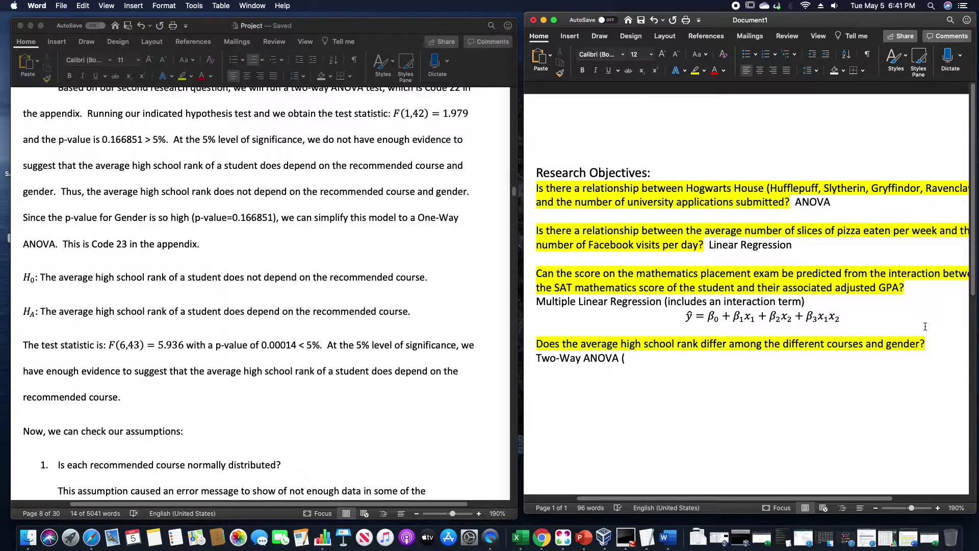
pyautogui.write('(numerical value to G')
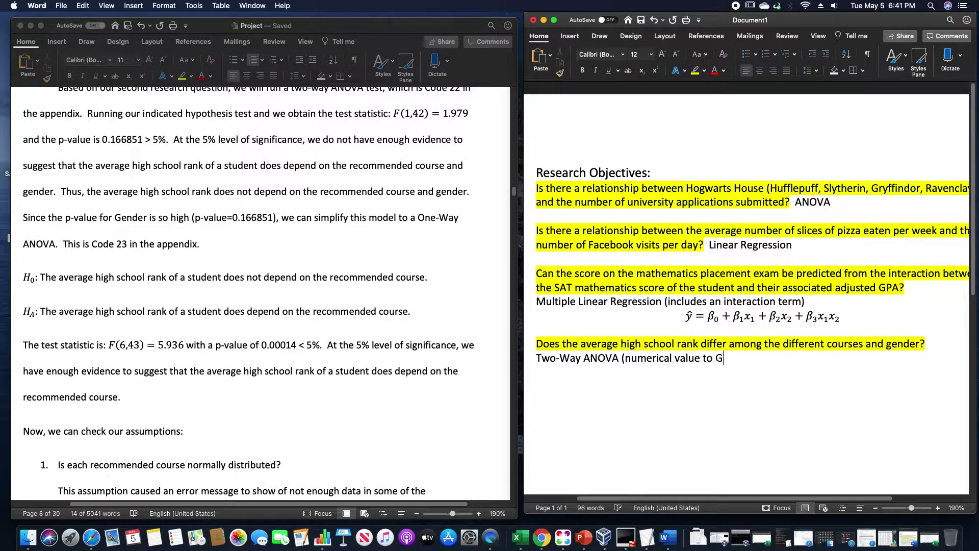
pyautogui.write('ender)')
pyautogui.rightClick(728, 307)
pyautogui.press('Escape')
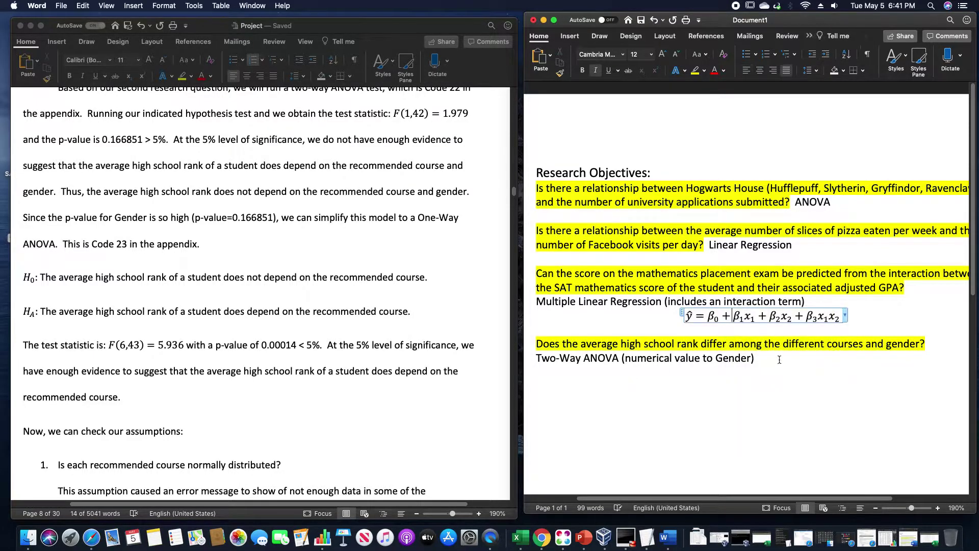
# Step: Drag the Research Objectives window's left edge outward so each question line shows in full
pyautogui.click(779, 358)
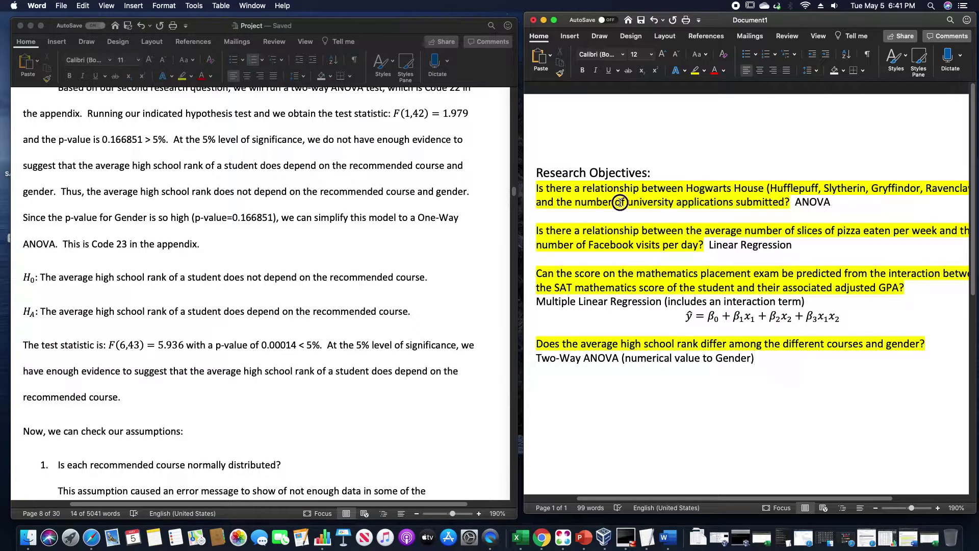
pyautogui.moveTo(614, 202); pyautogui.dragTo(662, 332)
pyautogui.click(743, 366)
pyautogui.click(524, 115)
pyautogui.press('super+z')
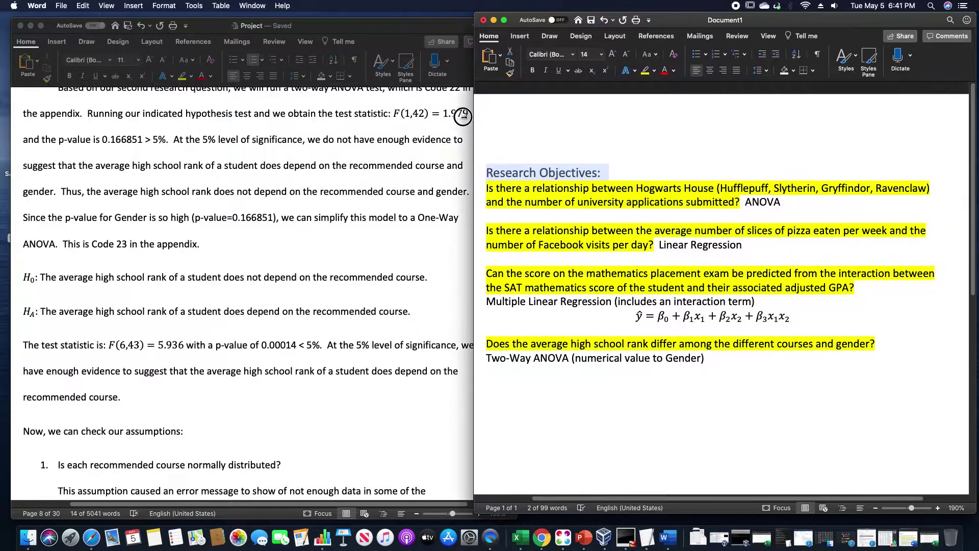
pyautogui.moveTo(460, 116); pyautogui.dragTo(486, 116)
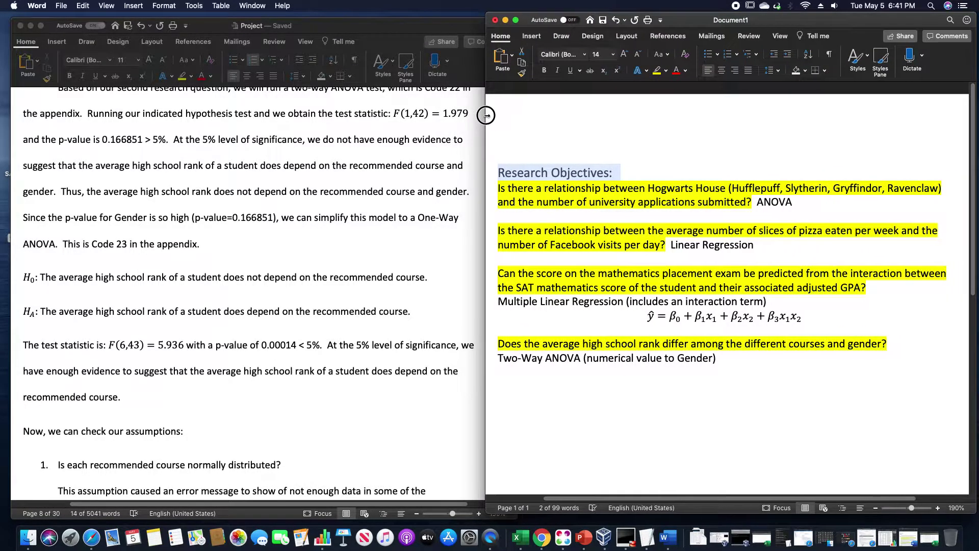
# Step: Show the Connecticut COVID-19 Update May 05, 2020 tweet in a narrower Safari beside Word, and start a new line after 'Gender)'
pyautogui.click(869, 545)
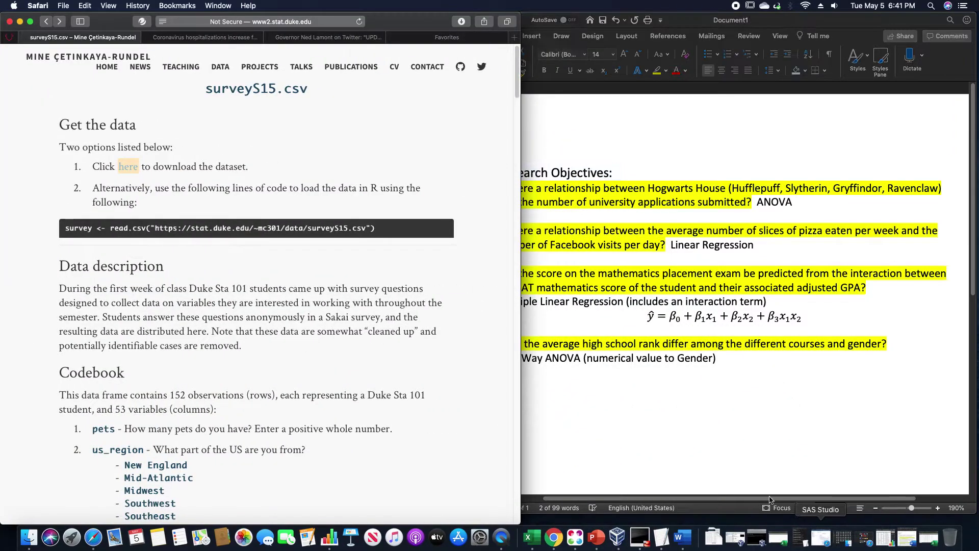
pyautogui.click(334, 37)
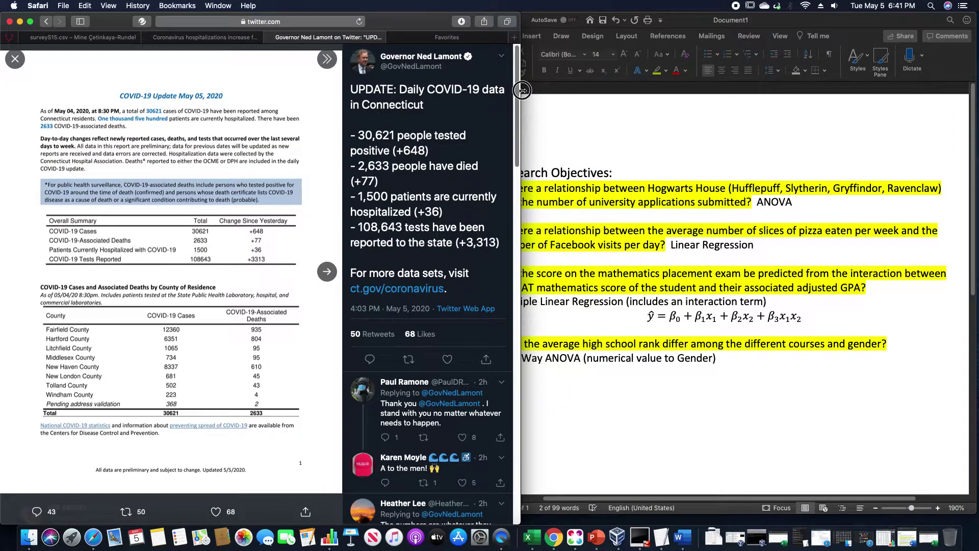
pyautogui.moveTo(520, 92); pyautogui.dragTo(478, 93)
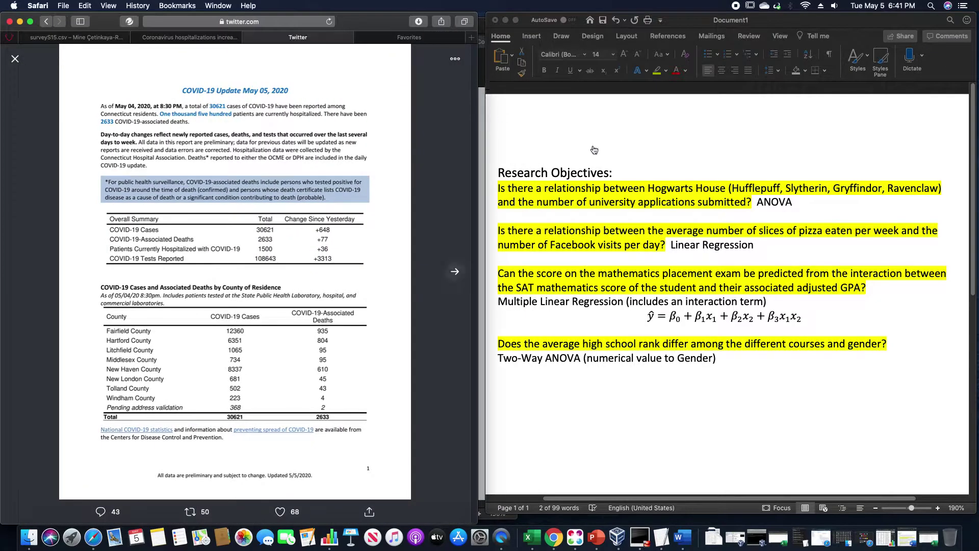
pyautogui.click(728, 371)
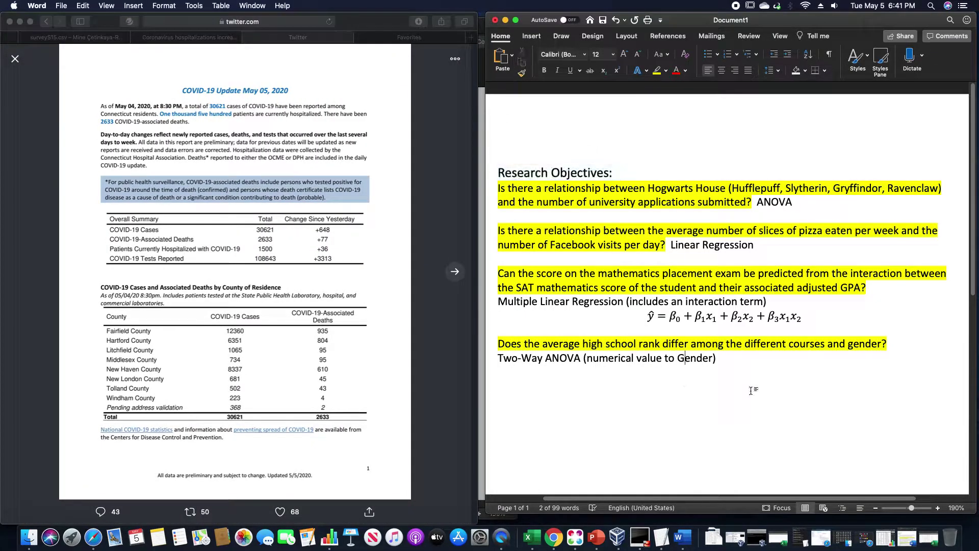
pyautogui.press('Return')
pyautogui.press('Return')
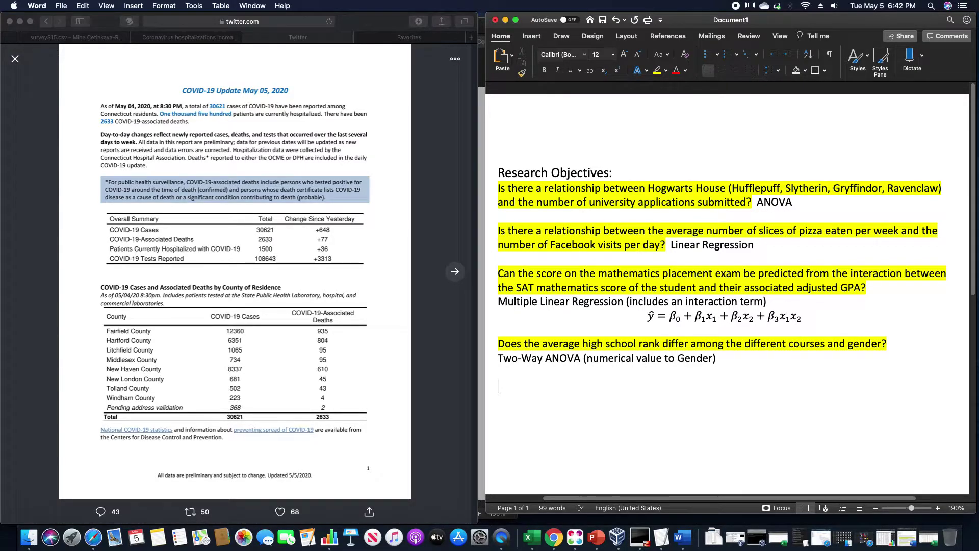
# Step: Type 'How does the Connecticut COVID-19 cases compare to the New York COVID-19 cases?' followed by 'Two- Mean t-test'
pyautogui.write('How does')
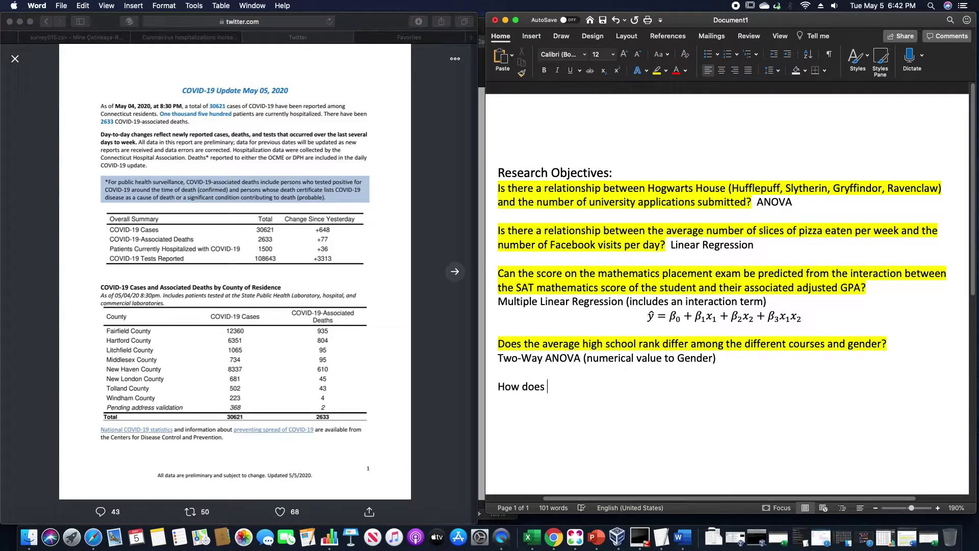
pyautogui.write('the Connectic')
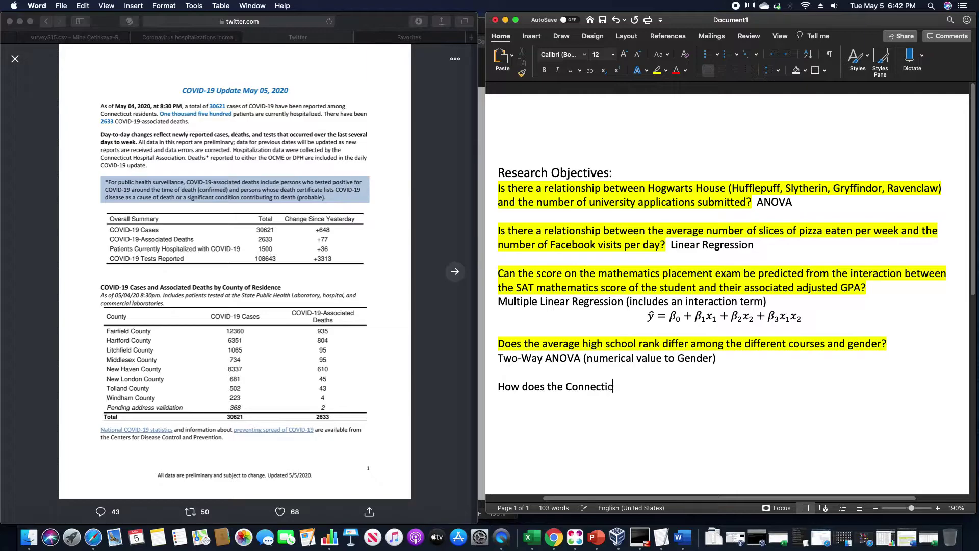
pyautogui.write('ut COVID-19')
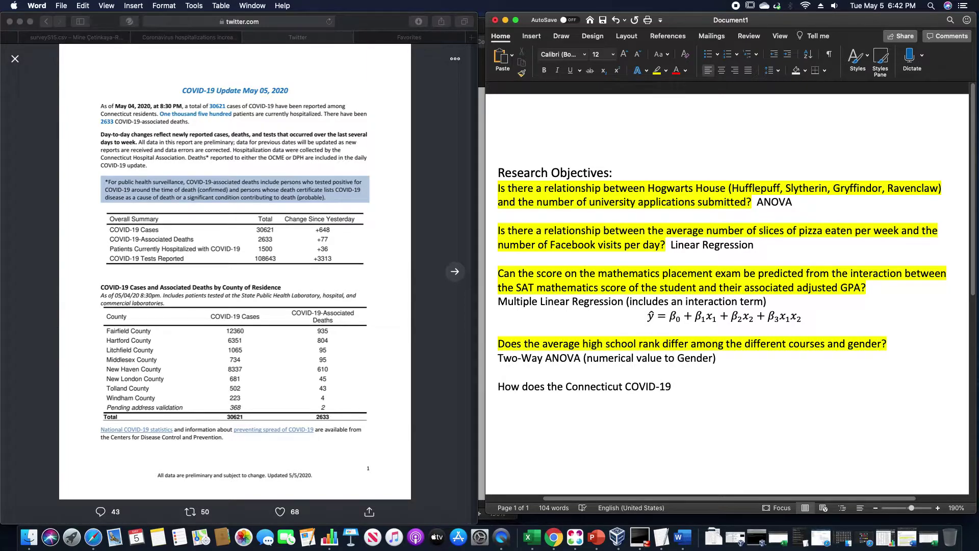
pyautogui.write(' cases compare to ')
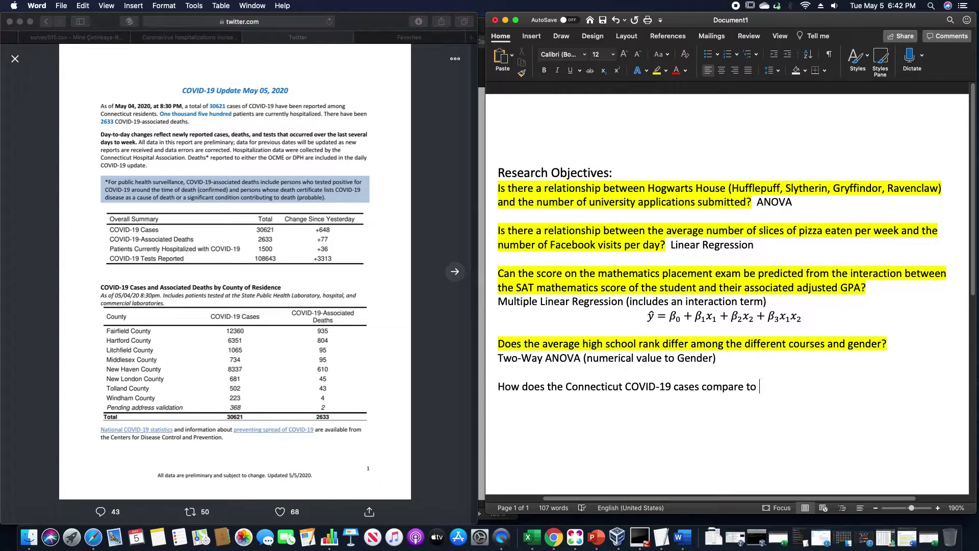
pyautogui.write('New York')
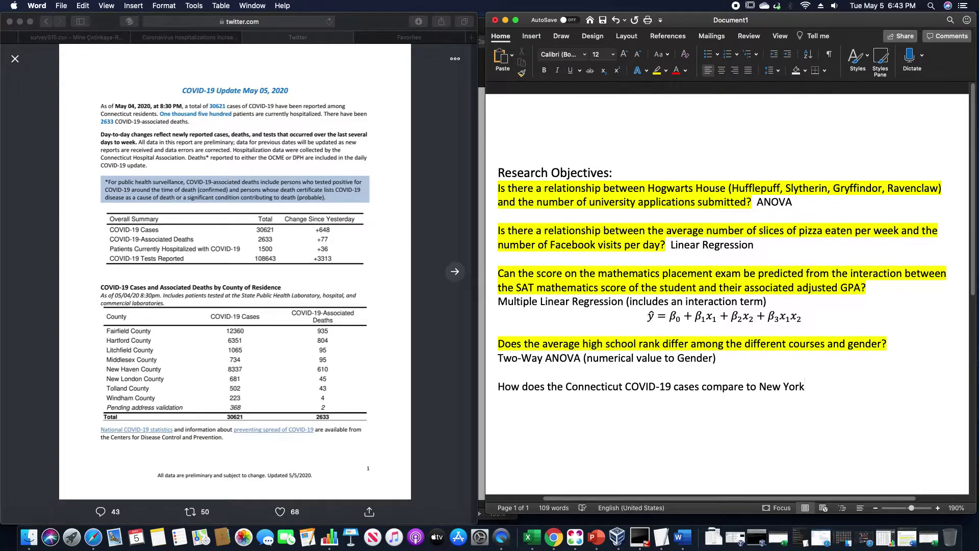
pyautogui.click(759, 386)
pyautogui.write('the')
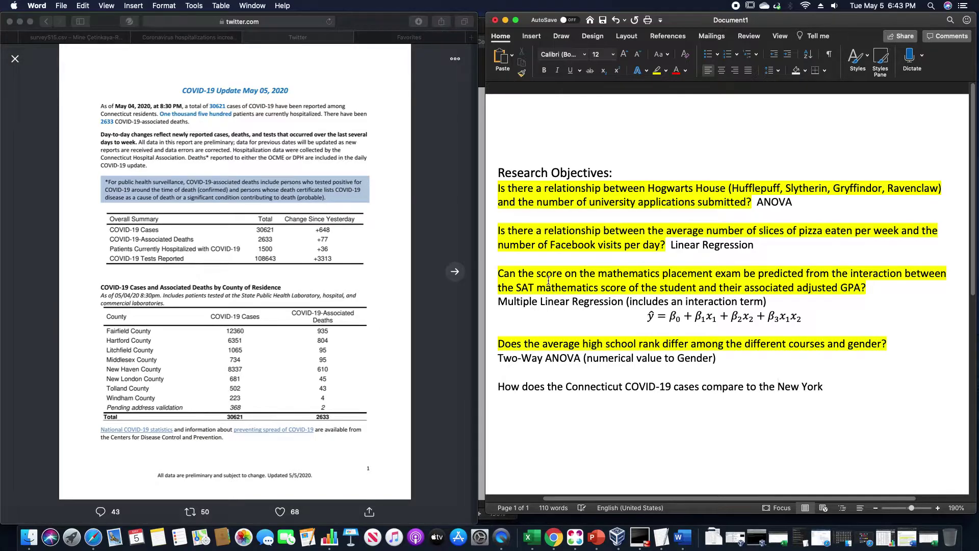
pyautogui.click(855, 394)
pyautogui.write('COVID-1')
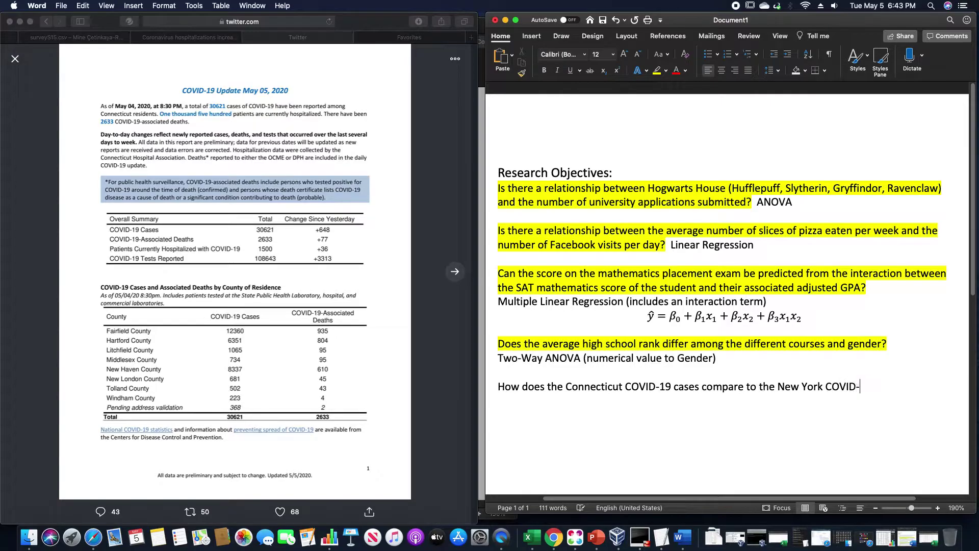
pyautogui.write('9 cases?')
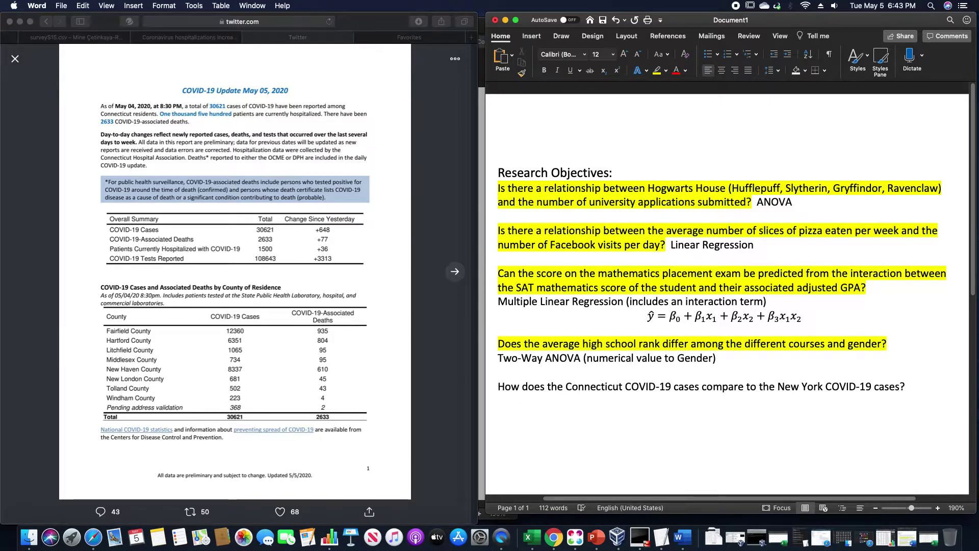
pyautogui.write('Two-')
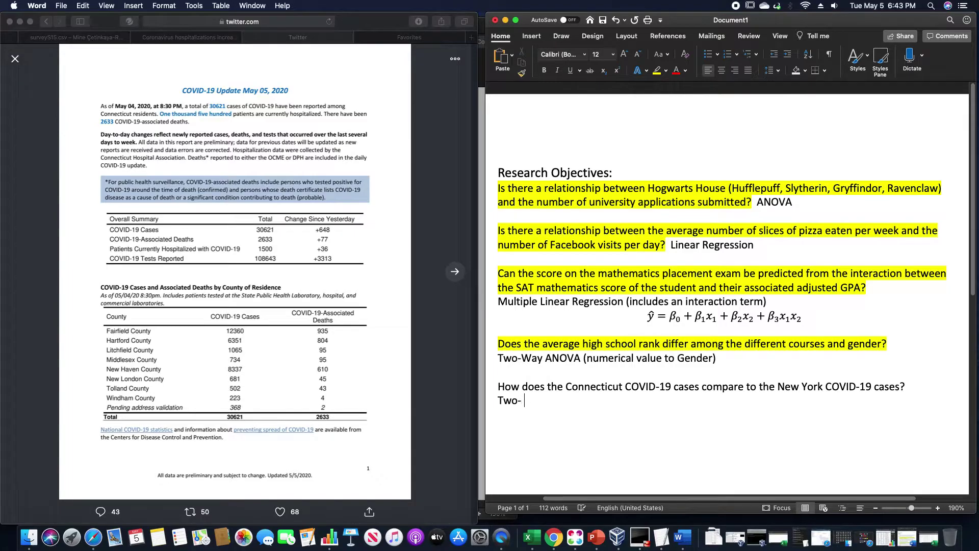
pyautogui.write(' Mean t-test')
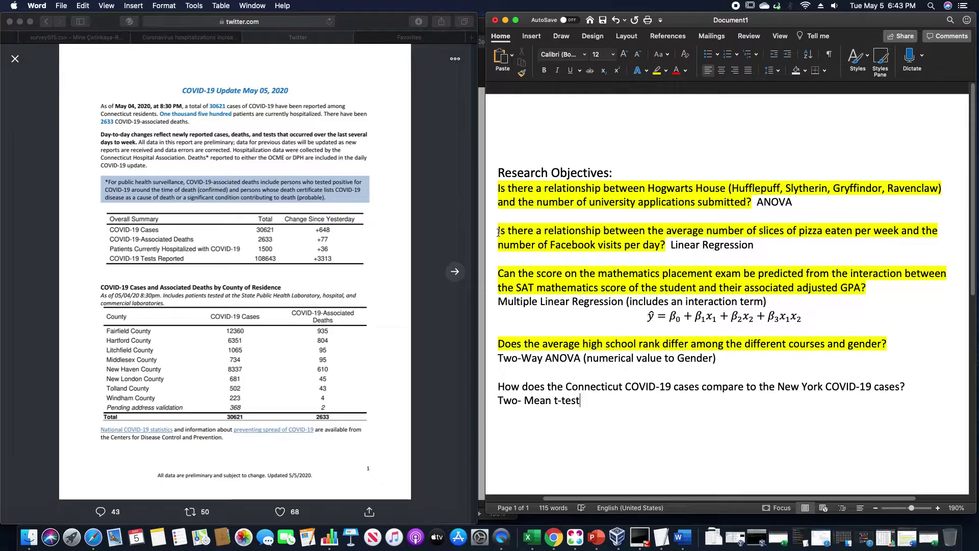
pyautogui.click(126, 330)
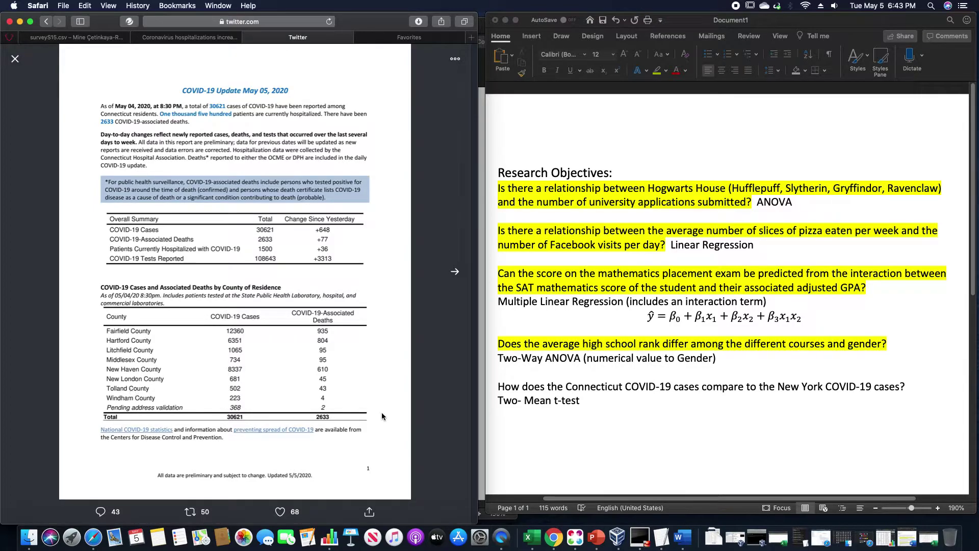
# Step: Add 'Is there are relationship between county in Connecticut and the number of COVID-19 cases?' with 'ANOVA' beneath it
pyautogui.click(531, 414)
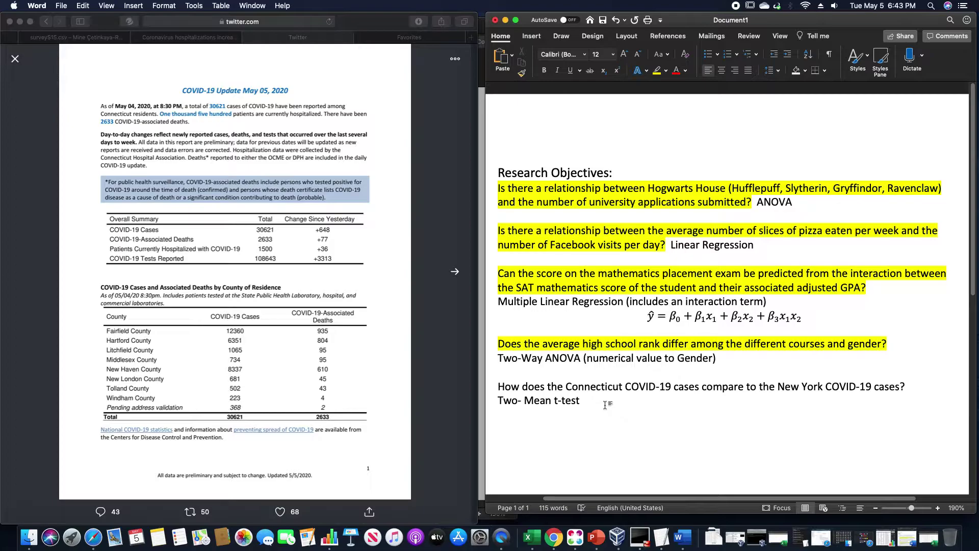
pyautogui.press('Return')
pyautogui.press('Return')
pyautogui.write('Is there are relationship between')
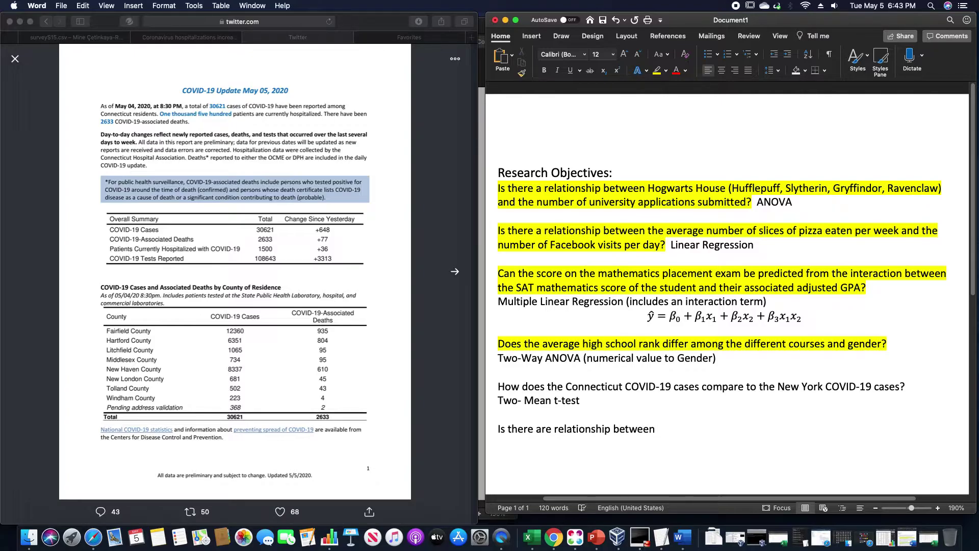
pyautogui.write(' county in Connecticut and the number ')
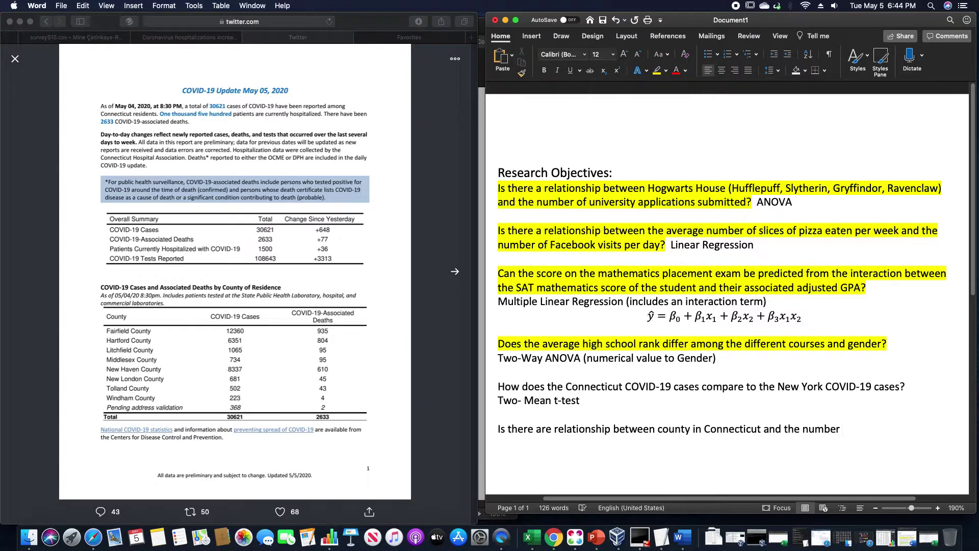
pyautogui.write('of COVID-19 cases?')
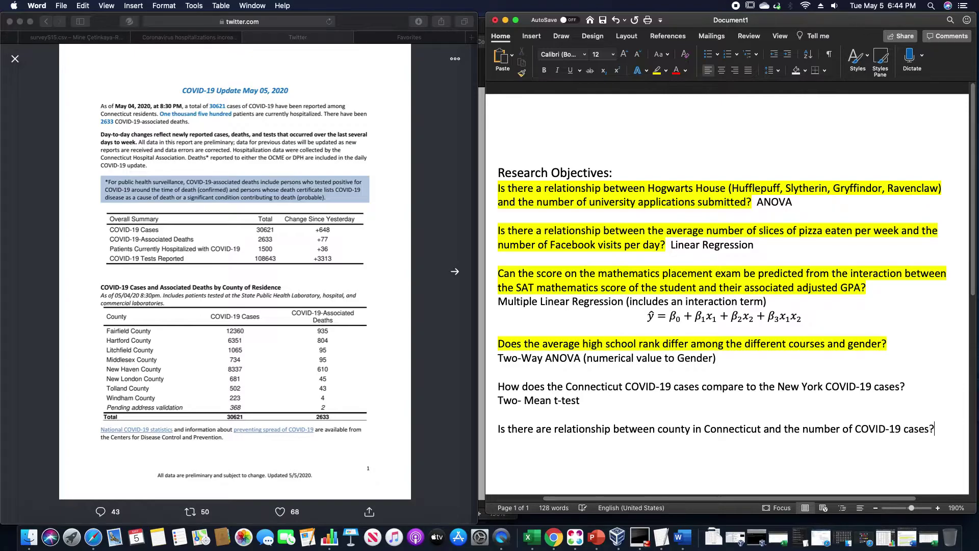
pyautogui.press('Return')
pyautogui.write('ANOVA')
# Step: Remove the stray space before the colon in 'Research Objectives:' and add an empty line below it
pyautogui.rightClick(539, 454)
pyautogui.click(703, 433)
pyautogui.click(612, 173)
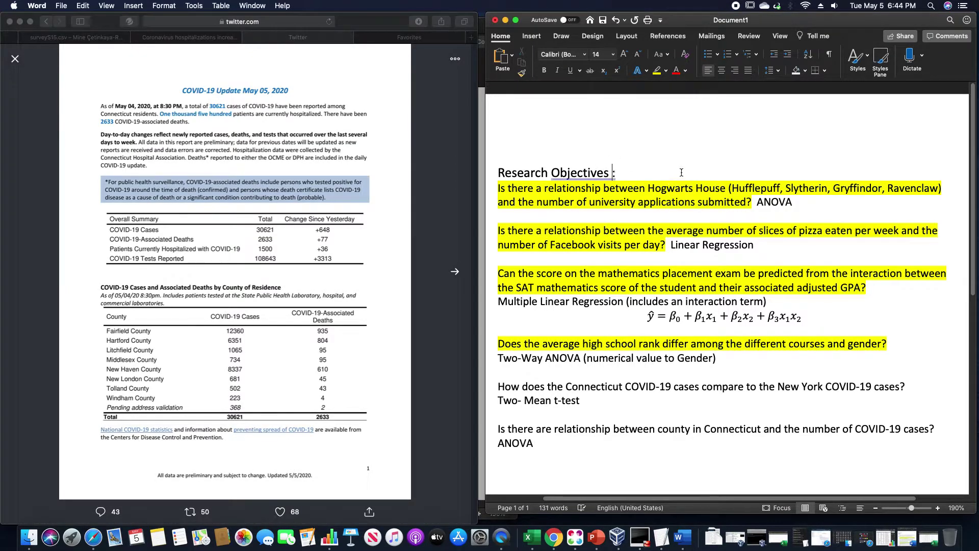
pyautogui.press('BackSpace')
pyautogui.press('Right')
pyautogui.press('Return')
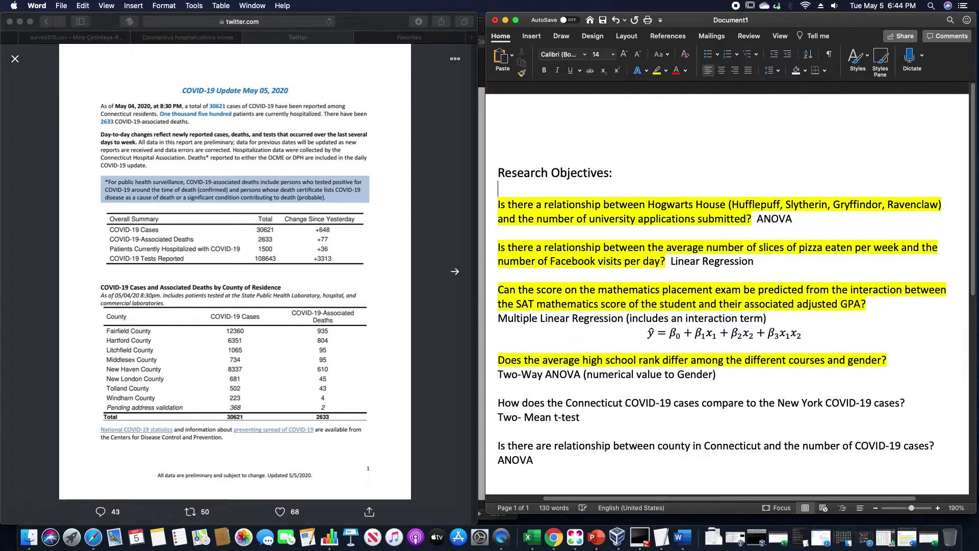
# Step: Make the new line a bullet reading 'Something interesting about the data set that you wish to explore.'
pyautogui.click(709, 56)
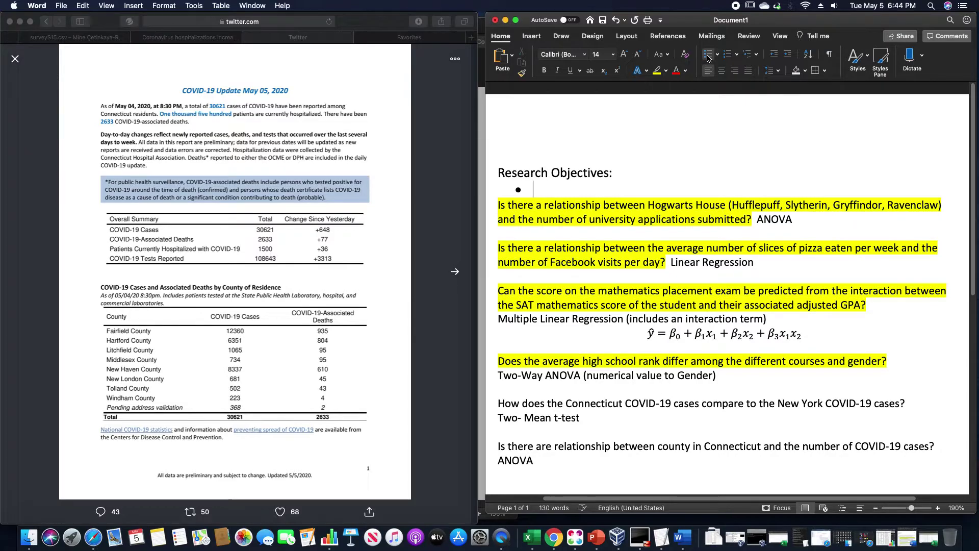
pyautogui.write('Something inte')
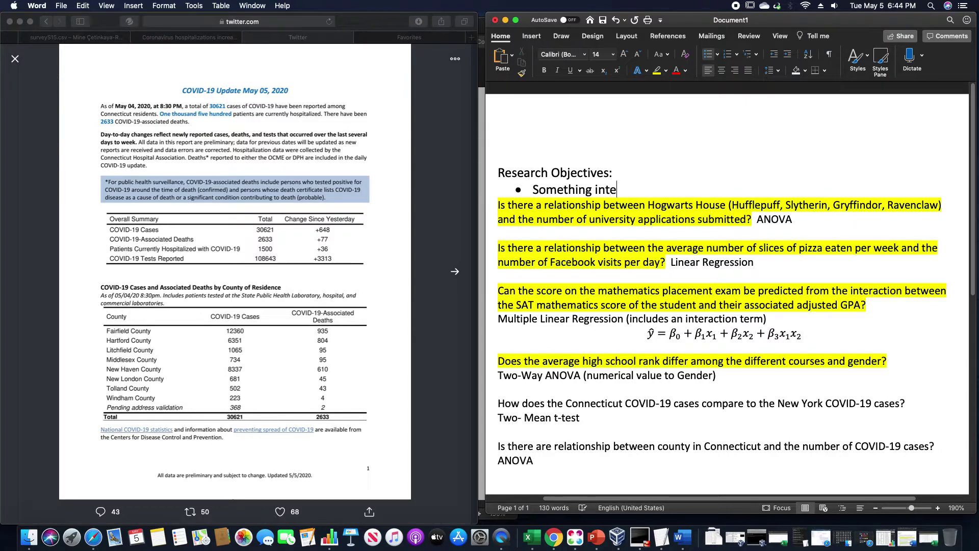
pyautogui.write('resting about t')
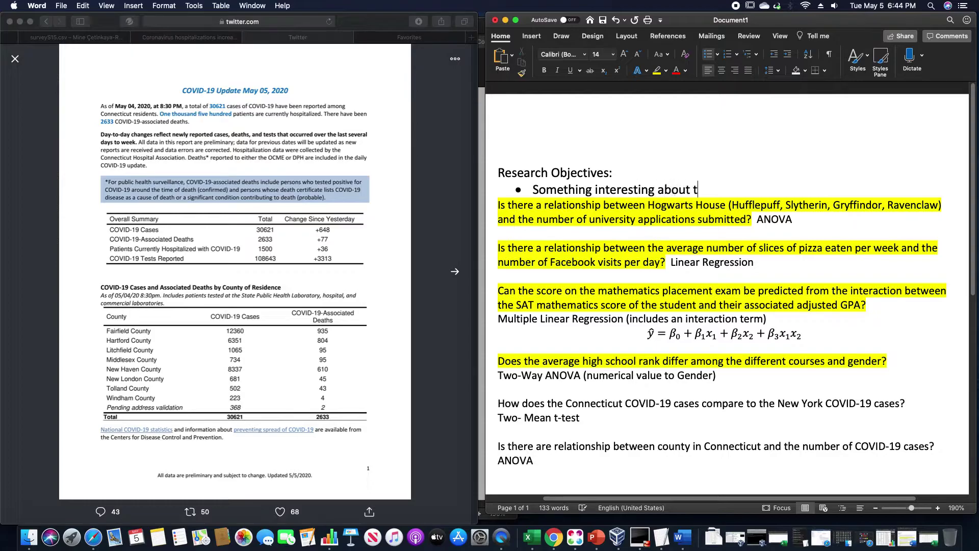
pyautogui.write('he sd')
pyautogui.press('BackSpace')
pyautogui.press('BackSpace')
pyautogui.write('data set th')
pyautogui.press('BackSpace')
pyautogui.press('BackSpace')
pyautogui.press('BackSpace')
pyautogui.write('t tha t')
pyautogui.press('BackSpace')
pyautogui.press('BackSpace')
pyautogui.write('t you wish ')
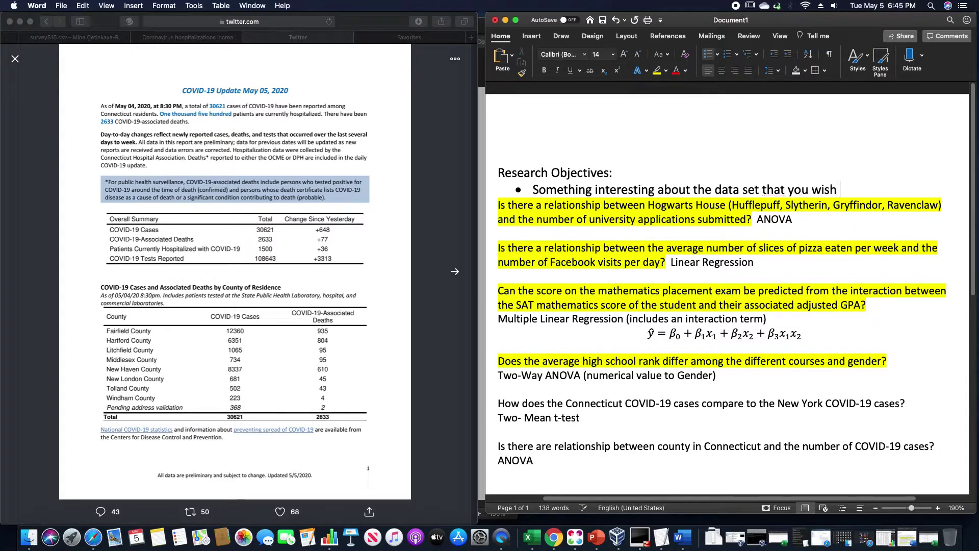
pyautogui.write('to explore.')
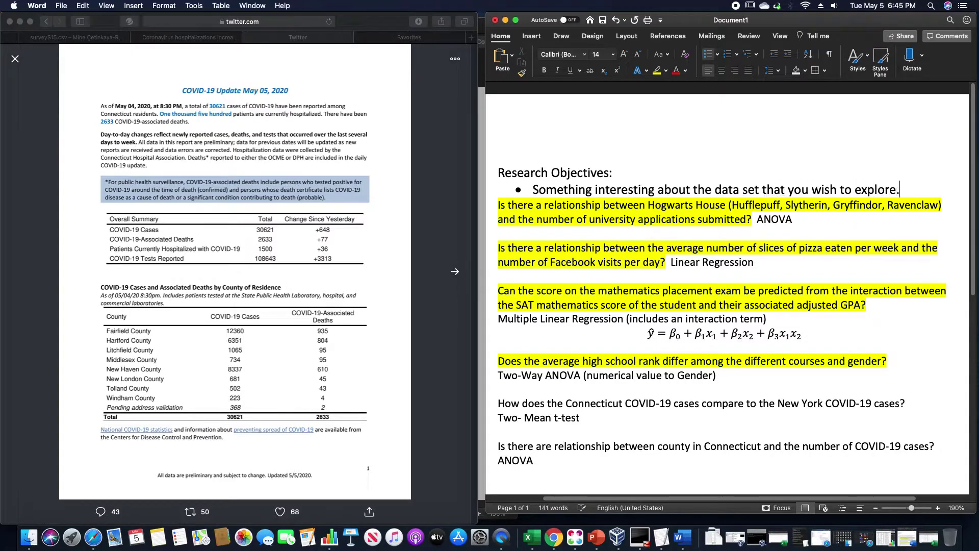
pyautogui.press('Return')
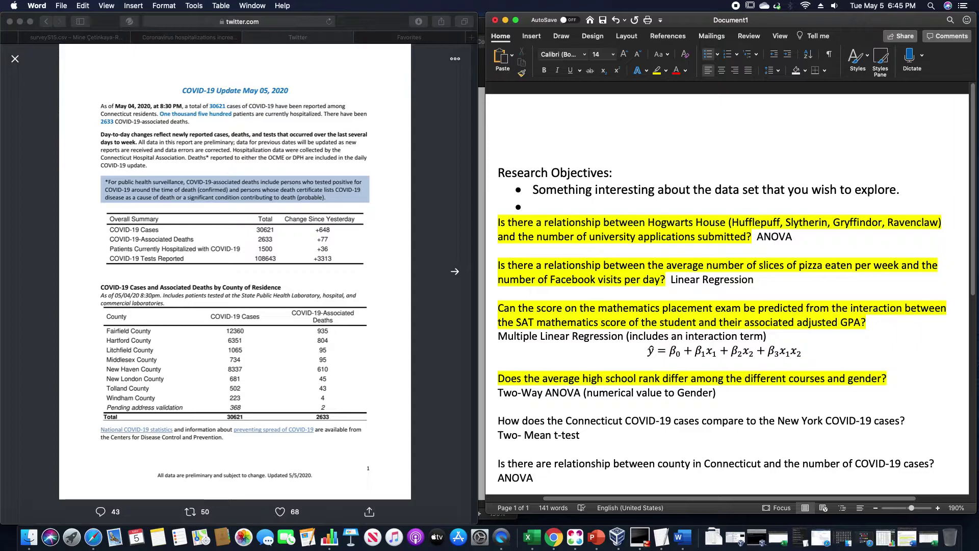
# Step: Type the second bullet 'Topic that interests you (future career prospects).'
pyautogui.write('Topic that ')
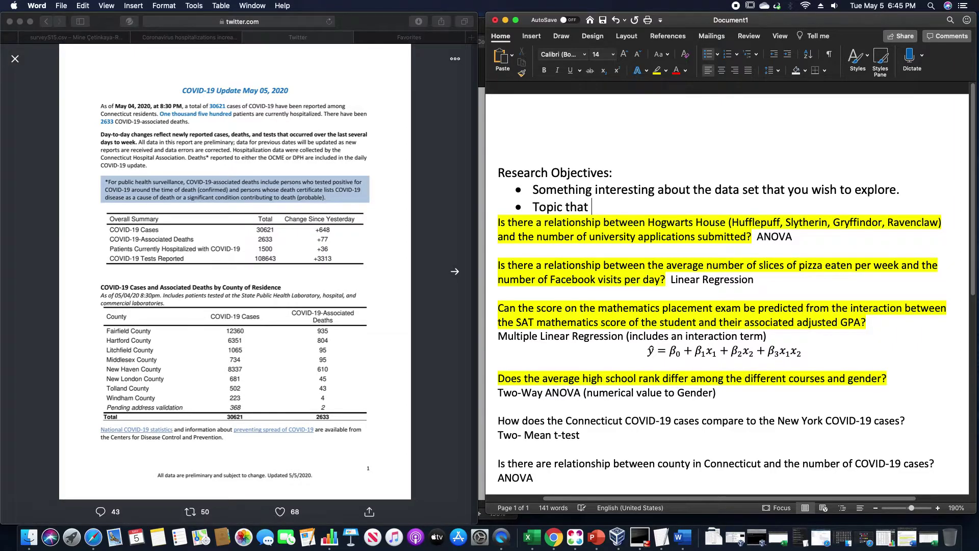
pyautogui.write('interests you (')
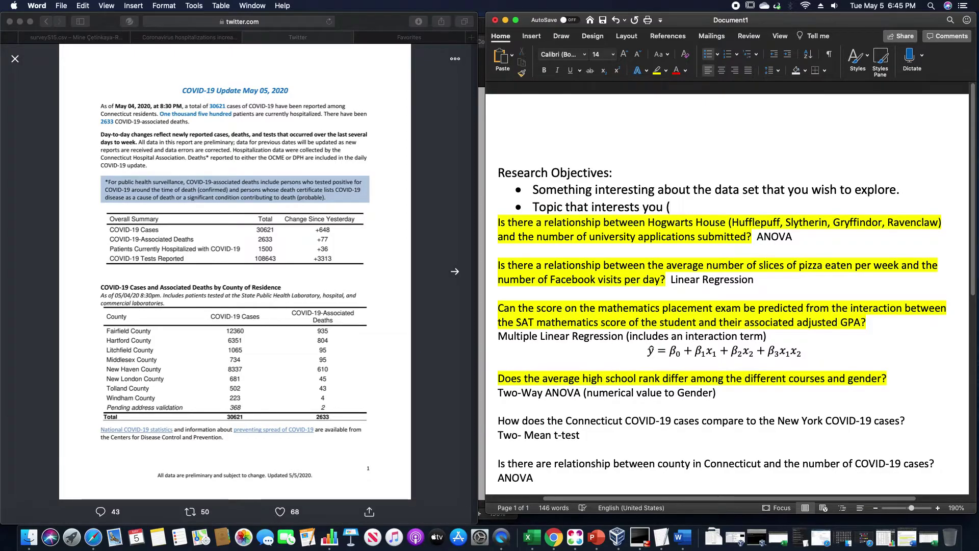
pyautogui.write('future c')
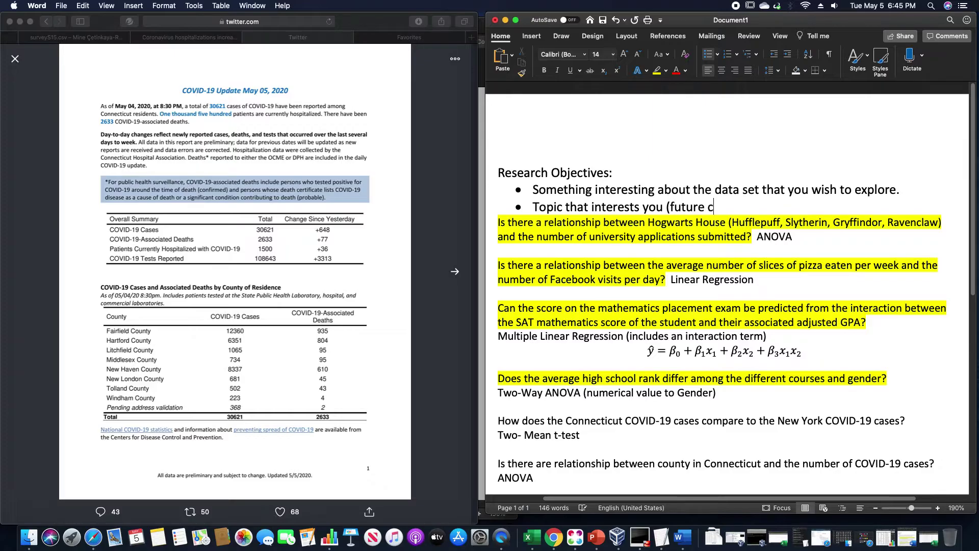
pyautogui.write('areer prospects')
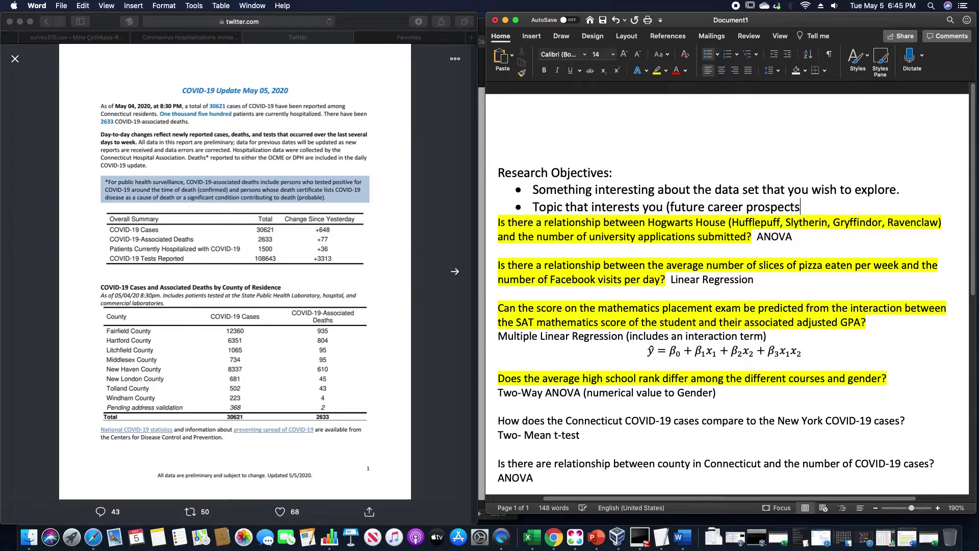
pyautogui.write(').')
# Step: Add bullets 'Something you have questions about.' and 'Has a lot of missing data and you wish to see how the variables are related (interact'
pyautogui.press('Return')
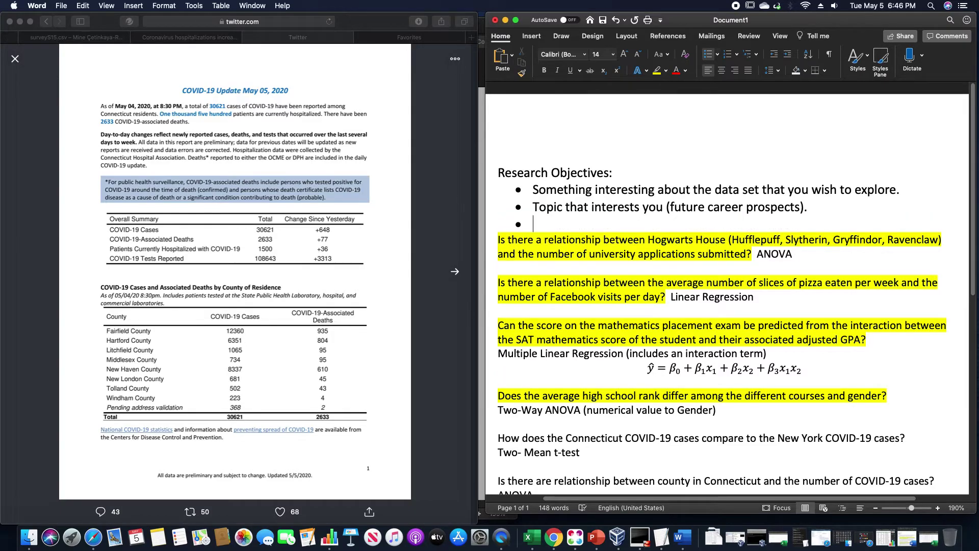
pyautogui.write('Something ')
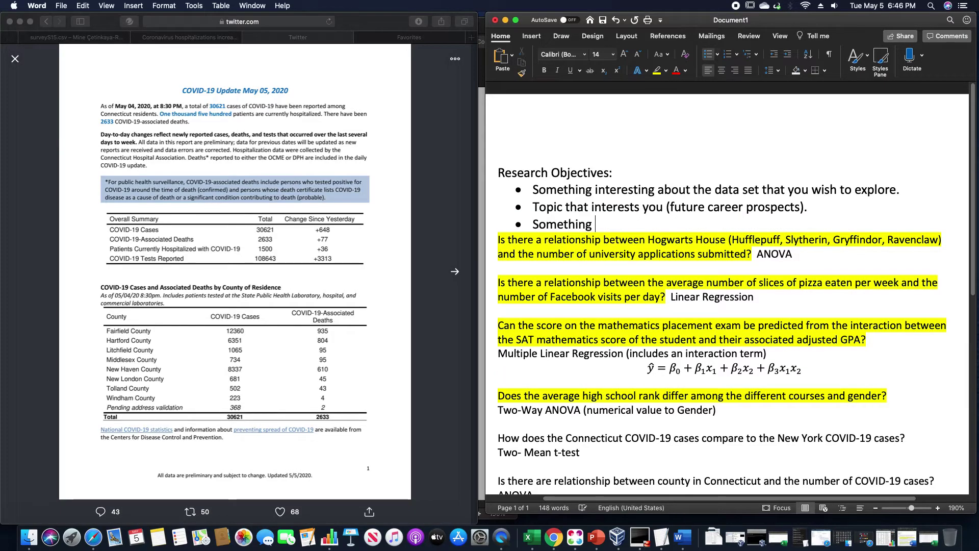
pyautogui.write('you have questio')
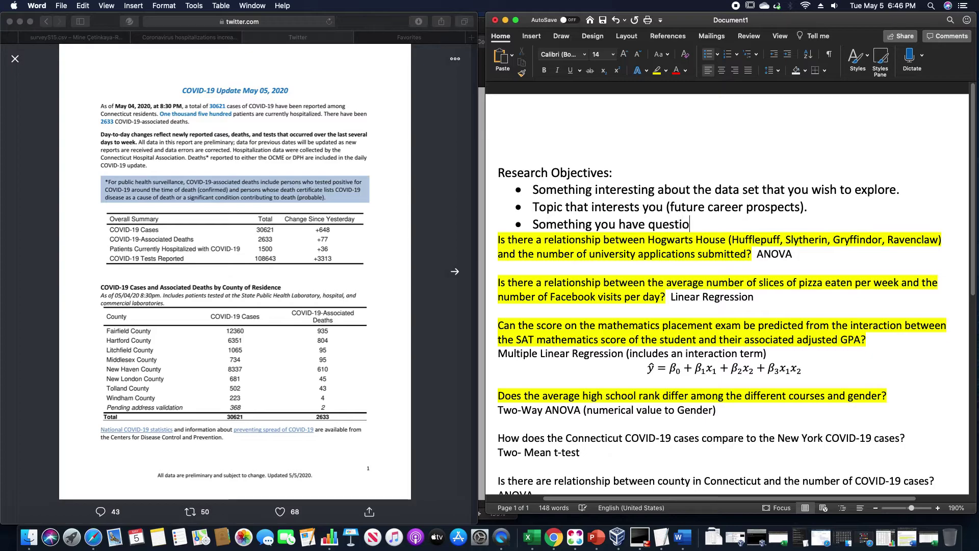
pyautogui.write('ns about')
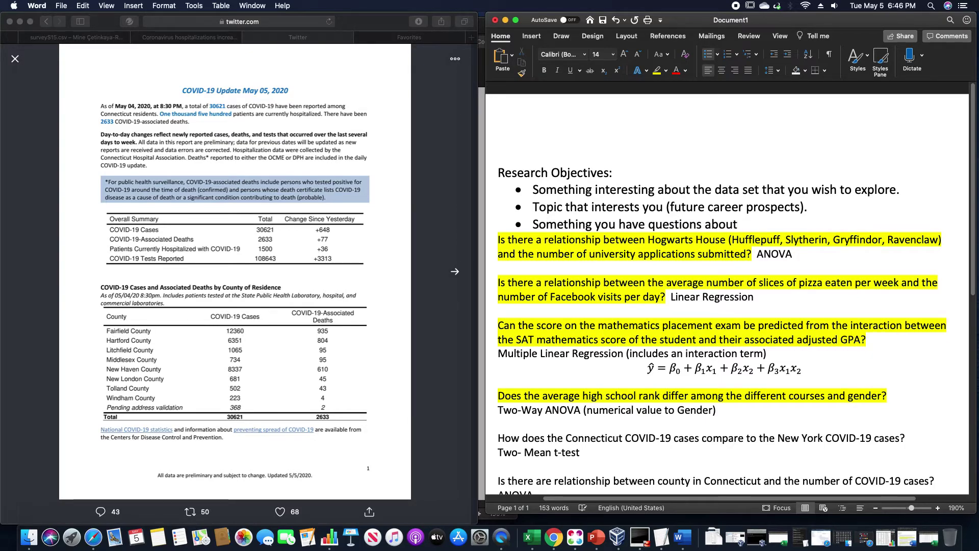
pyautogui.write('.')
pyautogui.press('Return')
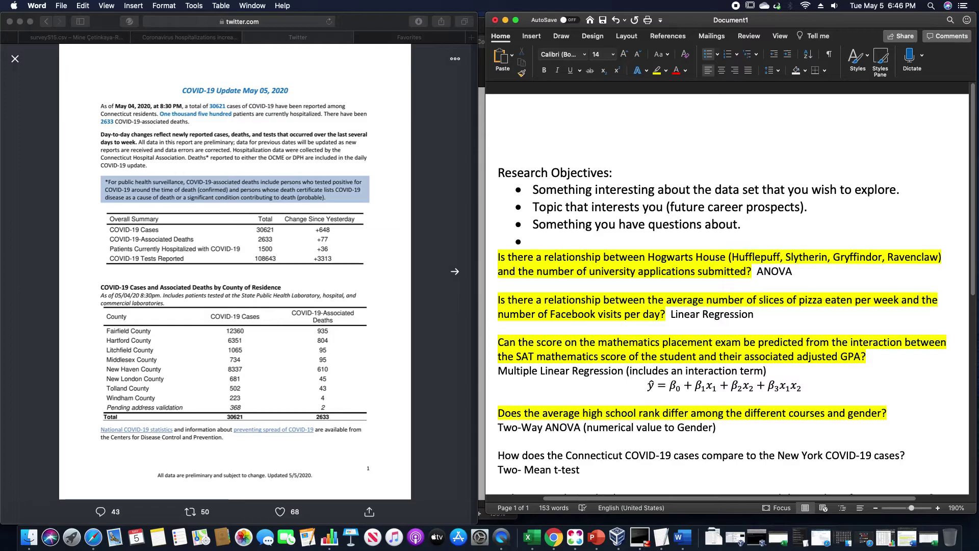
pyautogui.write('Has a lot of missing data and you wish to see how the variables')
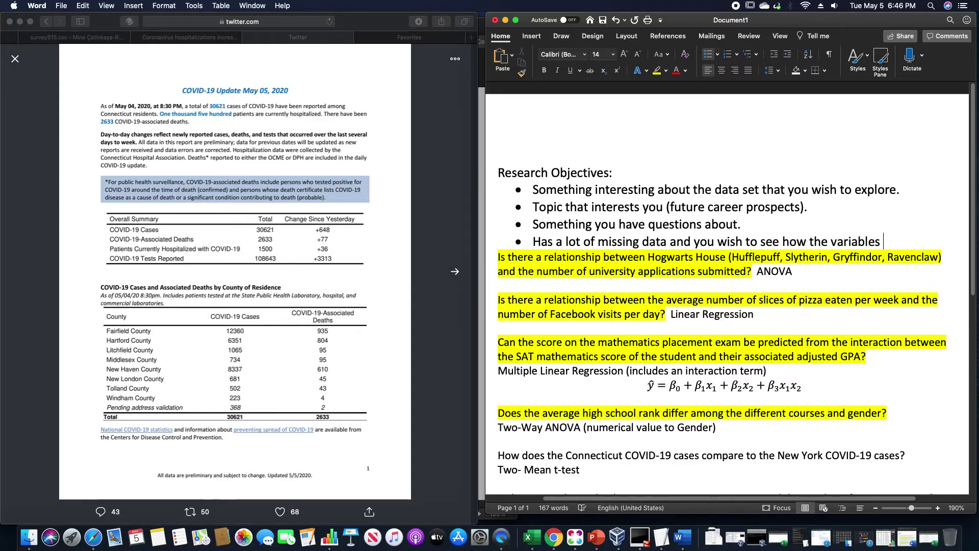
pyautogui.write(' are related')
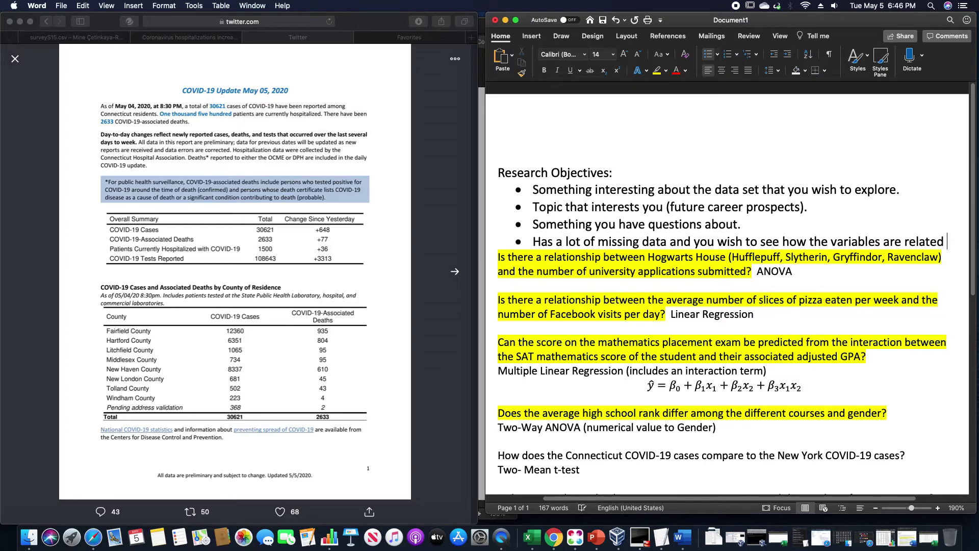
pyautogui.write(' (intera')
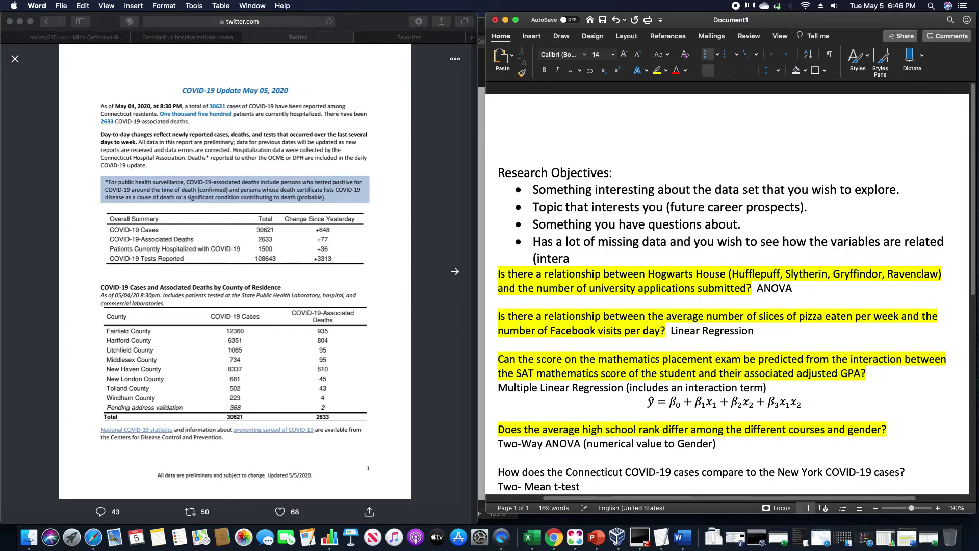
pyautogui.write('ct with each oth')
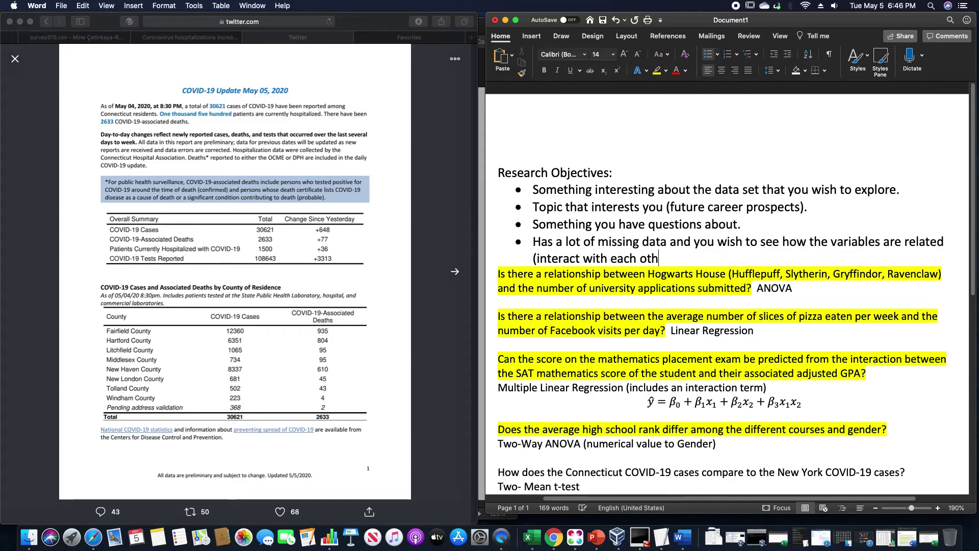
pyautogui.write('er).')
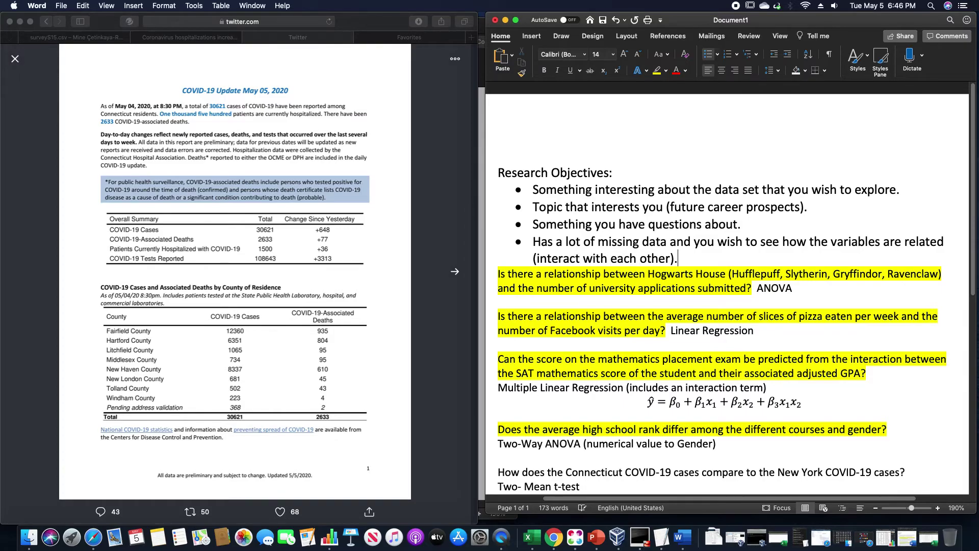